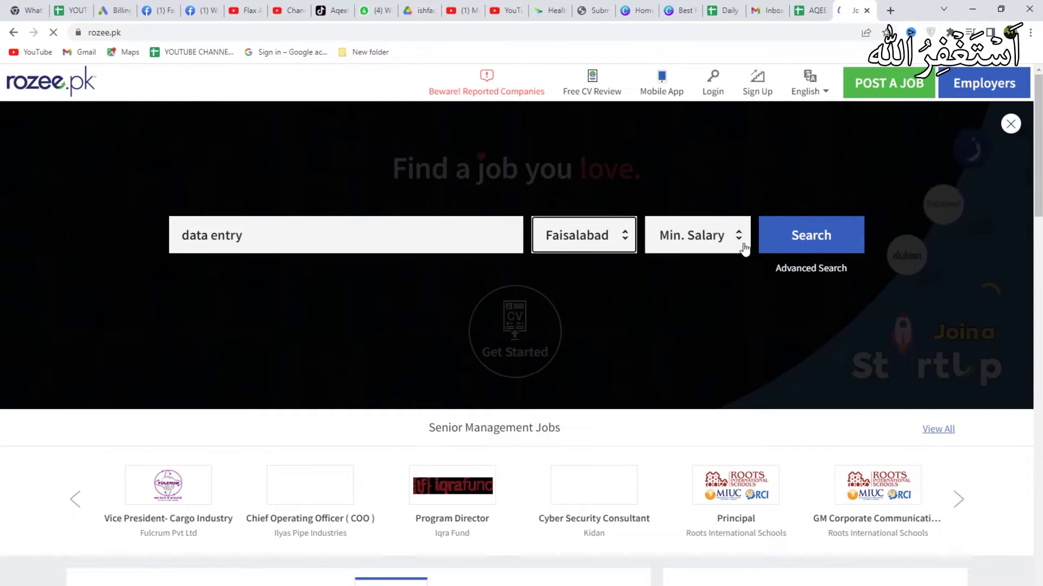
- Set the minimum salary to 20,000 and run the search for data entry jobs in Faisalabad
{"action": "left_click", "coordinate": [736, 243]}
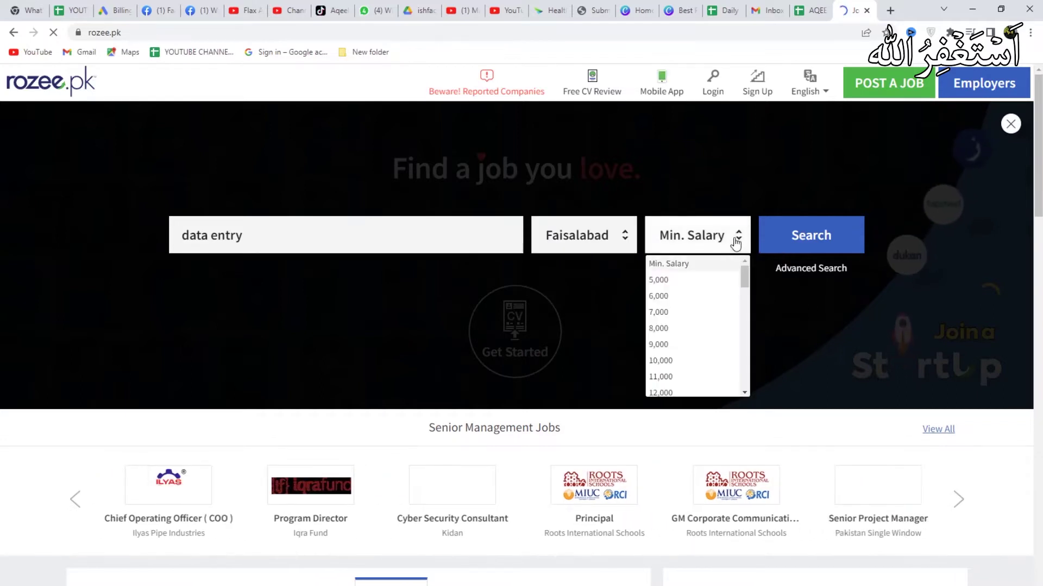
{"action": "left_click_drag", "start_coordinate": [750, 272], "coordinate": [751, 412]}
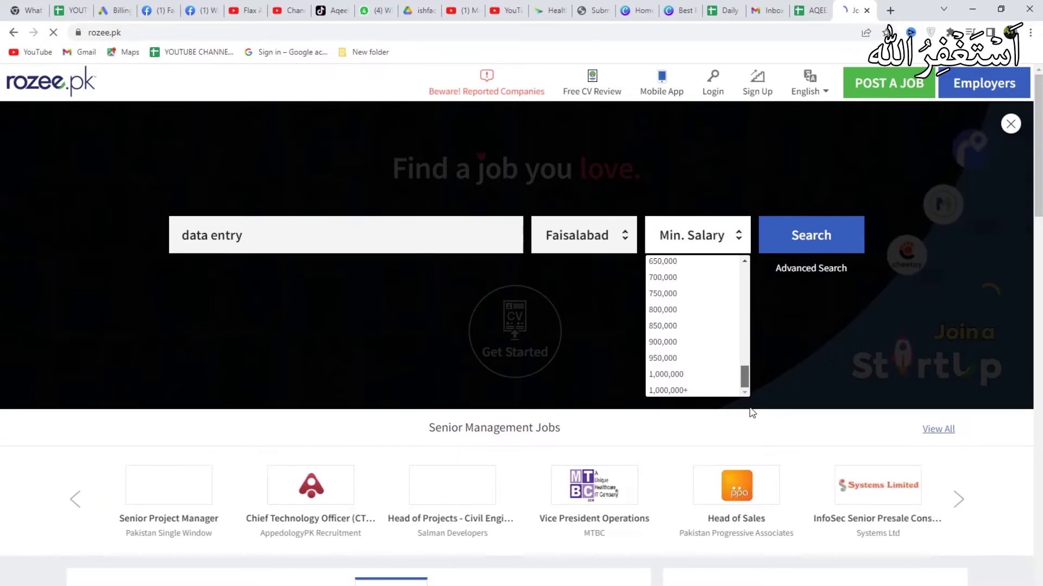
{"action": "left_click_drag", "start_coordinate": [751, 405], "coordinate": [748, 307]}
{"action": "left_click", "coordinate": [666, 321]}
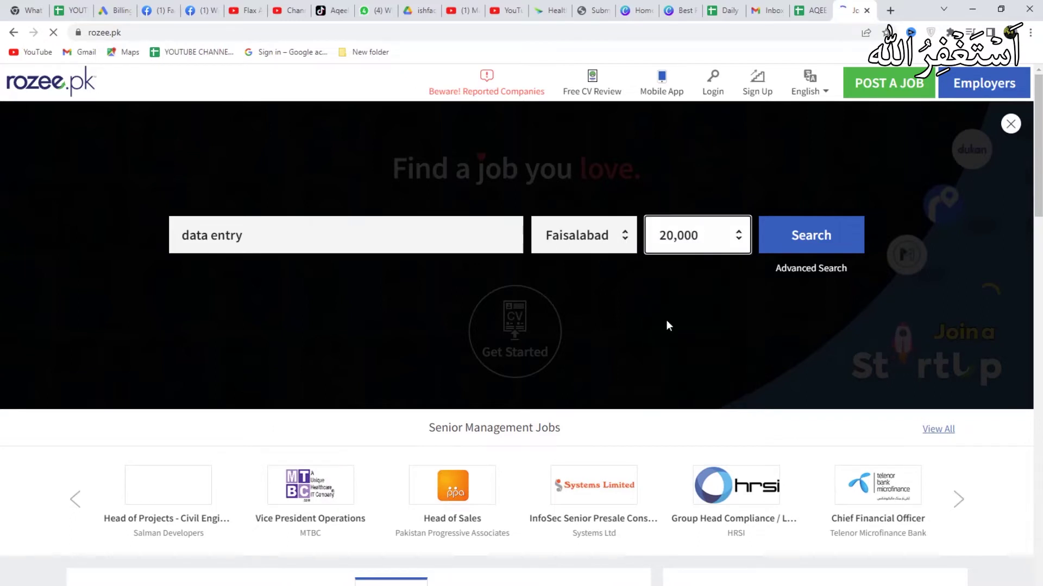
{"action": "left_click", "coordinate": [820, 252]}
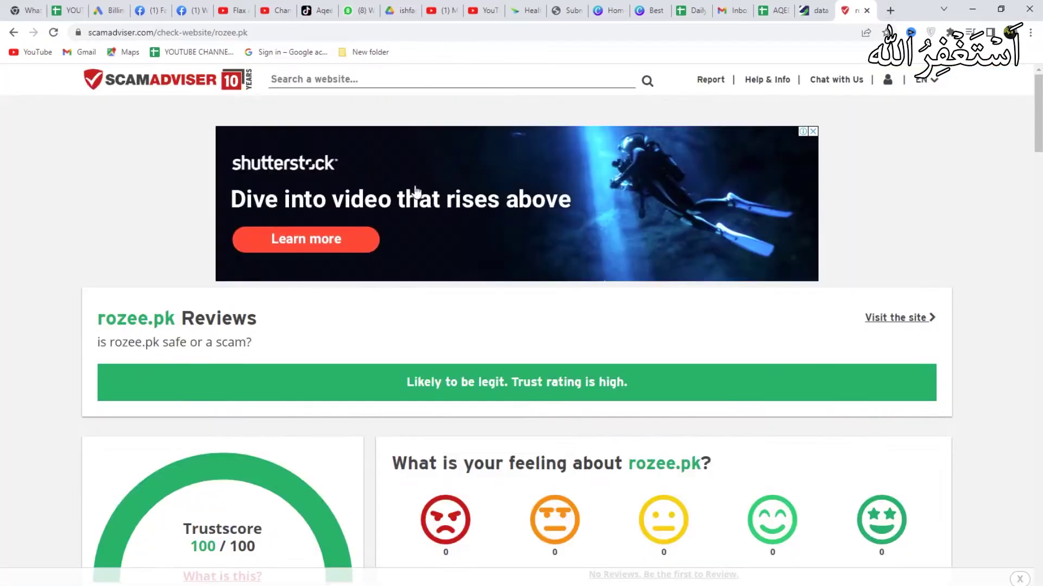
- Check the Trustscore for rozee.pk on its ScamAdviser review page
{"action": "scroll", "coordinate": [141, 401], "scroll_direction": "down", "scroll_amount": 3}
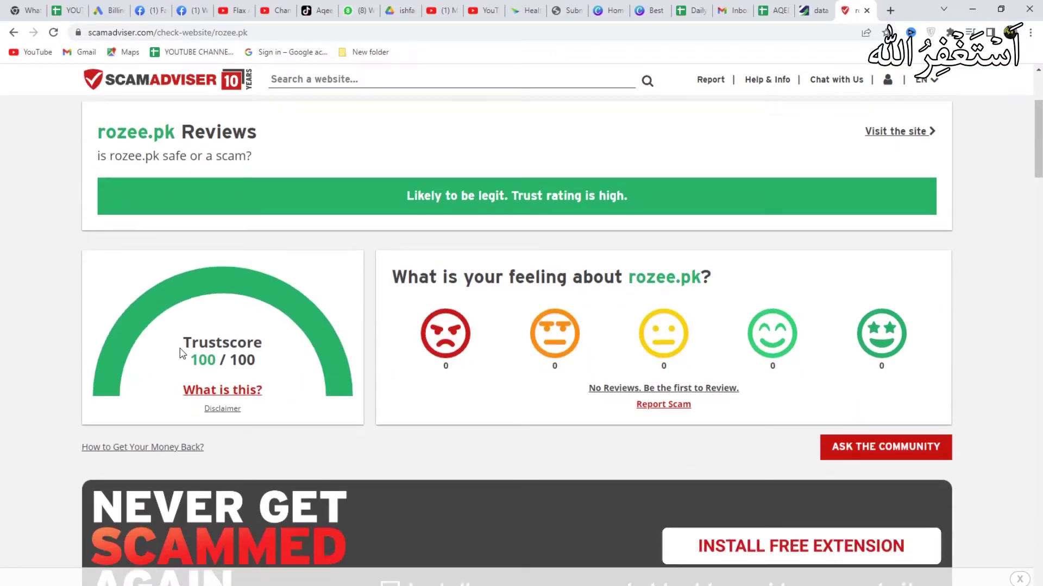
{"action": "left_click_drag", "start_coordinate": [184, 348], "coordinate": [267, 360]}
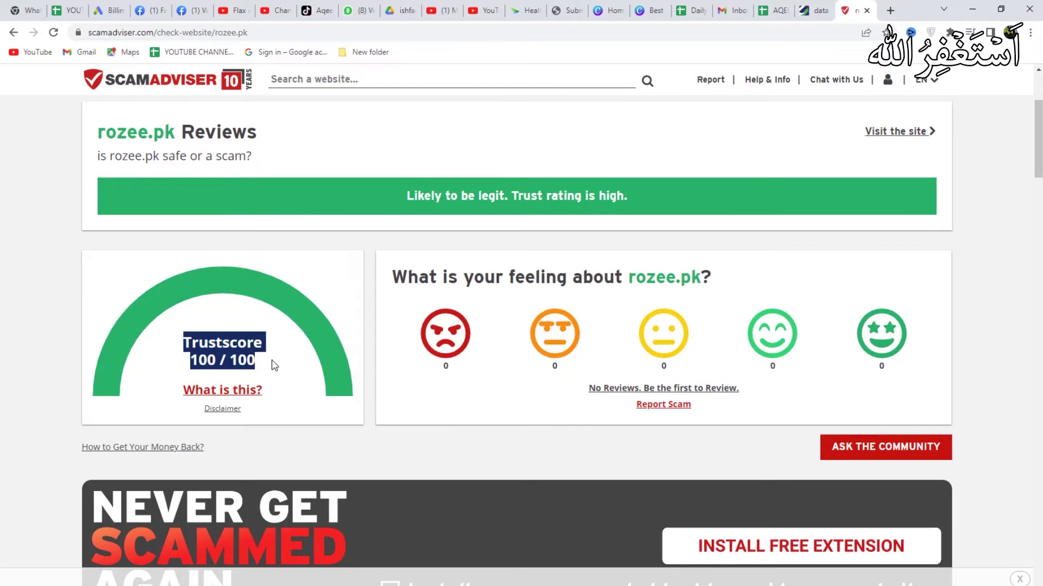
{"action": "left_click", "coordinate": [216, 350]}
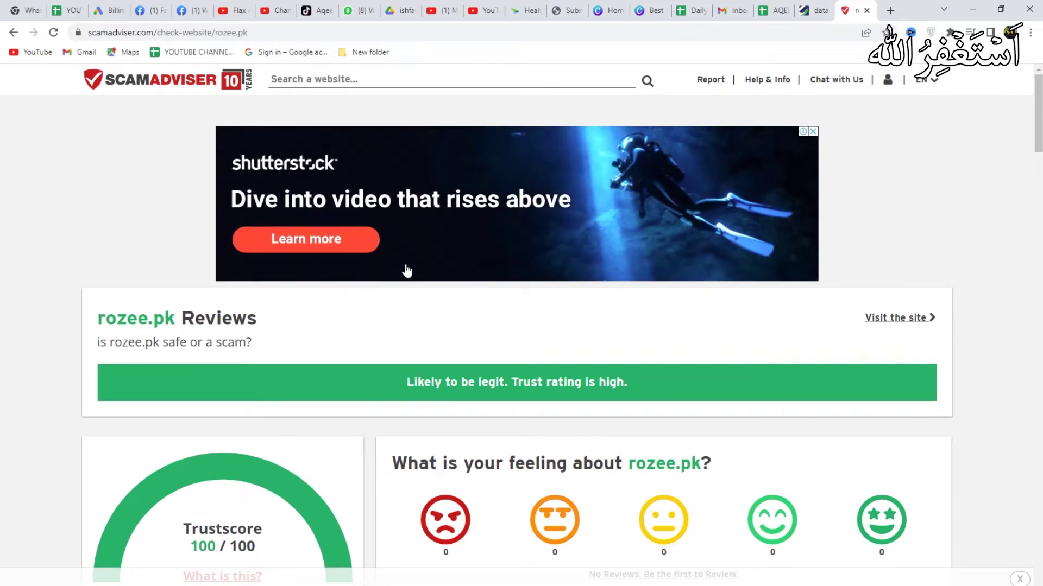
- Return to the rozee.pk search results, open the Data Entry Specialist job, and read its description and required skills
{"action": "left_click", "coordinate": [815, 10]}
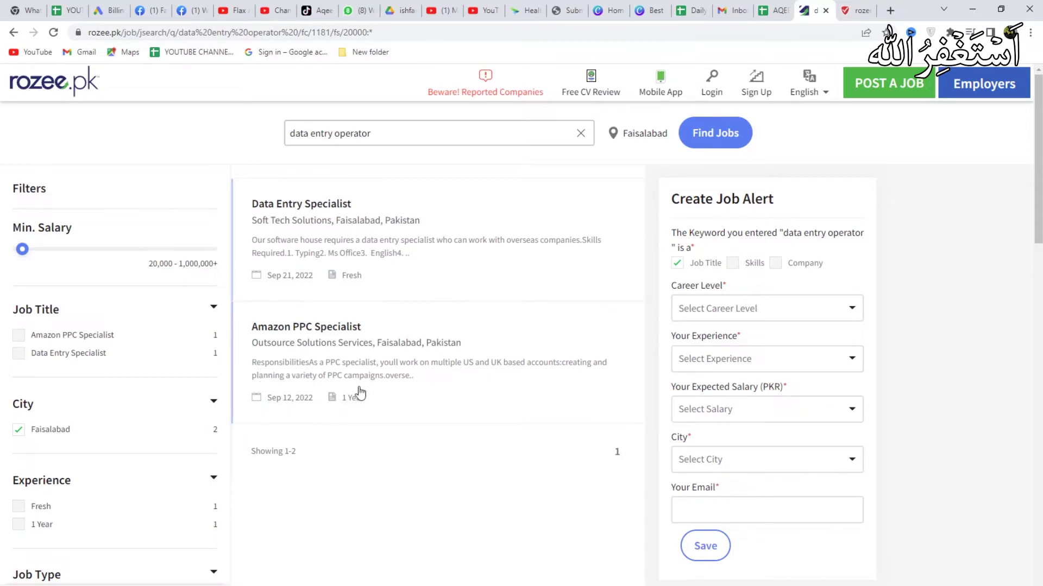
{"action": "left_click", "coordinate": [298, 211]}
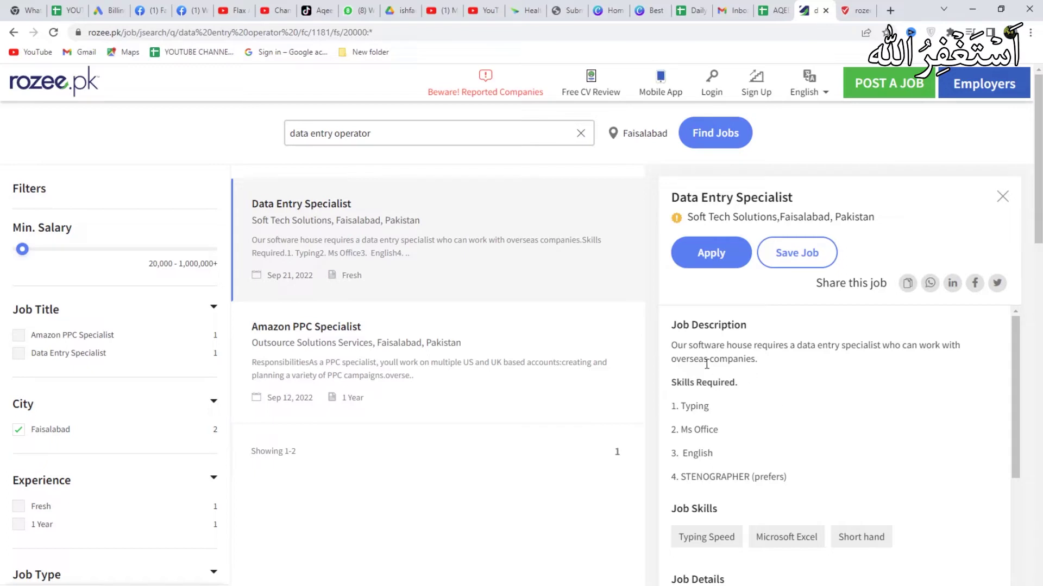
{"action": "left_click_drag", "start_coordinate": [669, 346], "coordinate": [756, 360]}
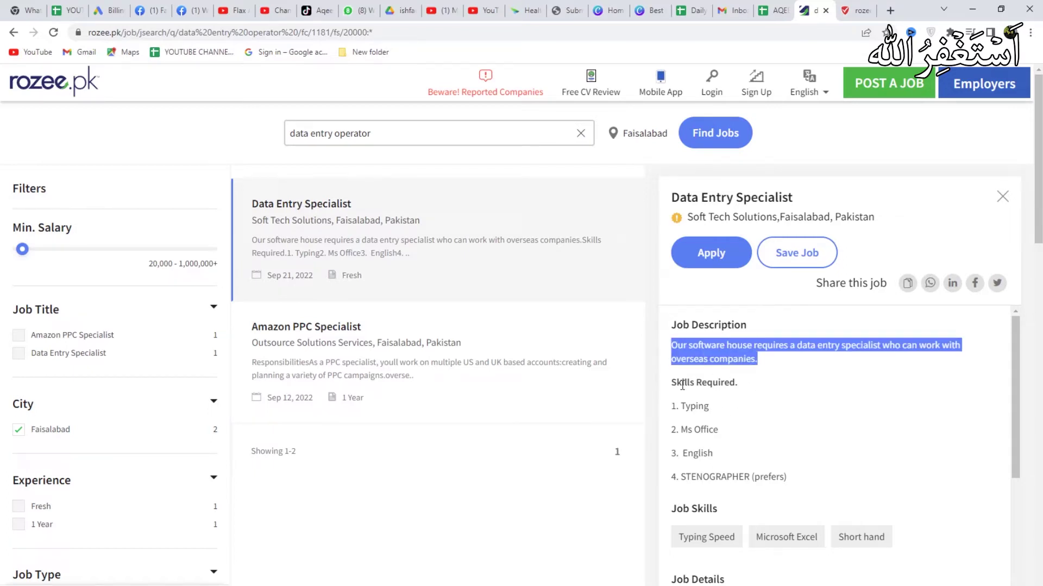
{"action": "left_click_drag", "start_coordinate": [674, 385], "coordinate": [768, 394]}
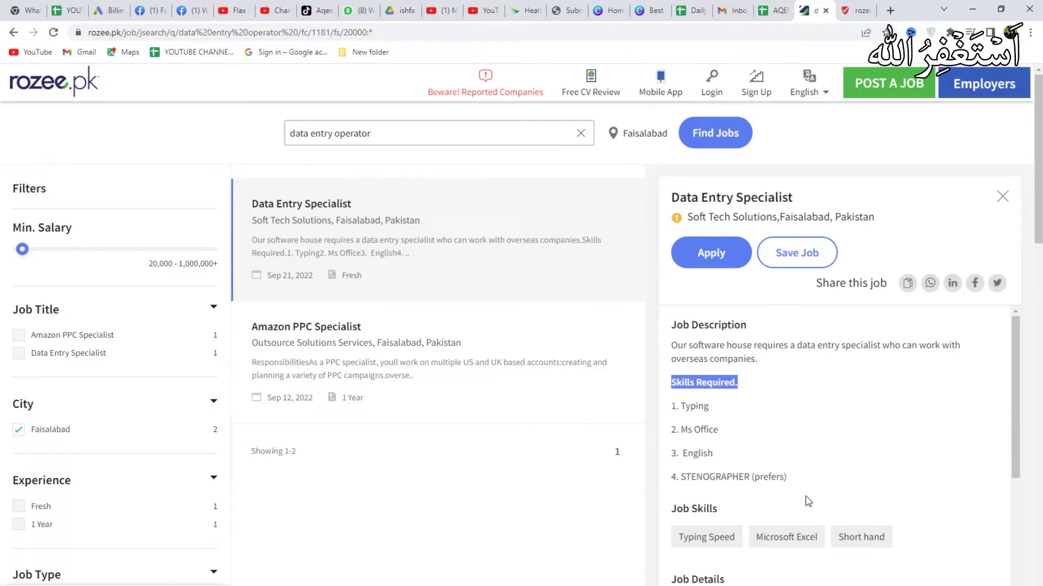
{"action": "left_click_drag", "start_coordinate": [680, 481], "coordinate": [847, 484]}
{"action": "left_click_drag", "start_coordinate": [666, 390], "coordinate": [804, 495]}
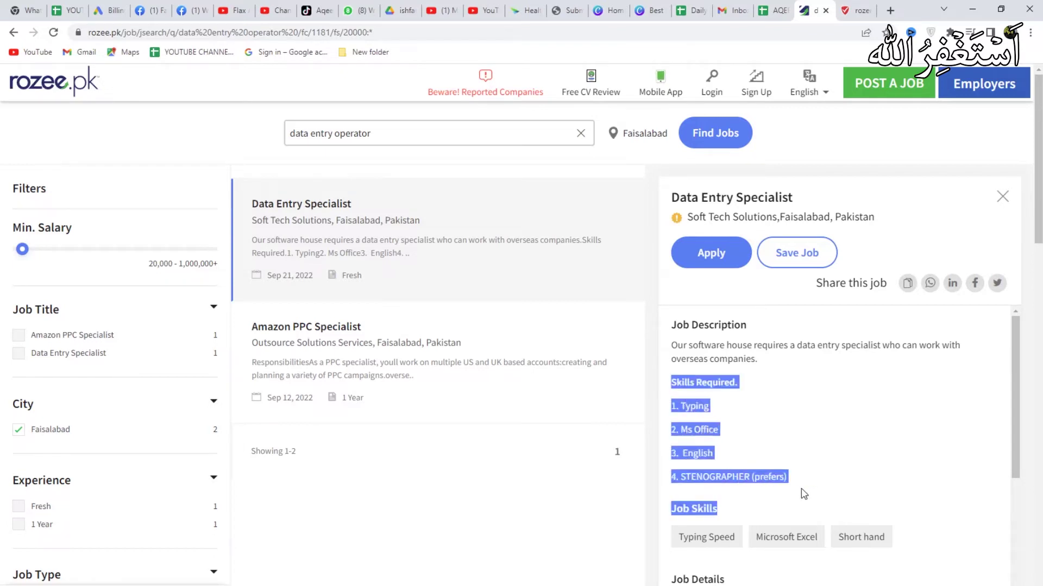
{"action": "left_click", "coordinate": [757, 515]}
- Examine the Data Entry Specialist job's skills and job details, such as positions, shift, location, education and experience
{"action": "scroll", "coordinate": [722, 489], "scroll_direction": "down", "scroll_amount": 5}
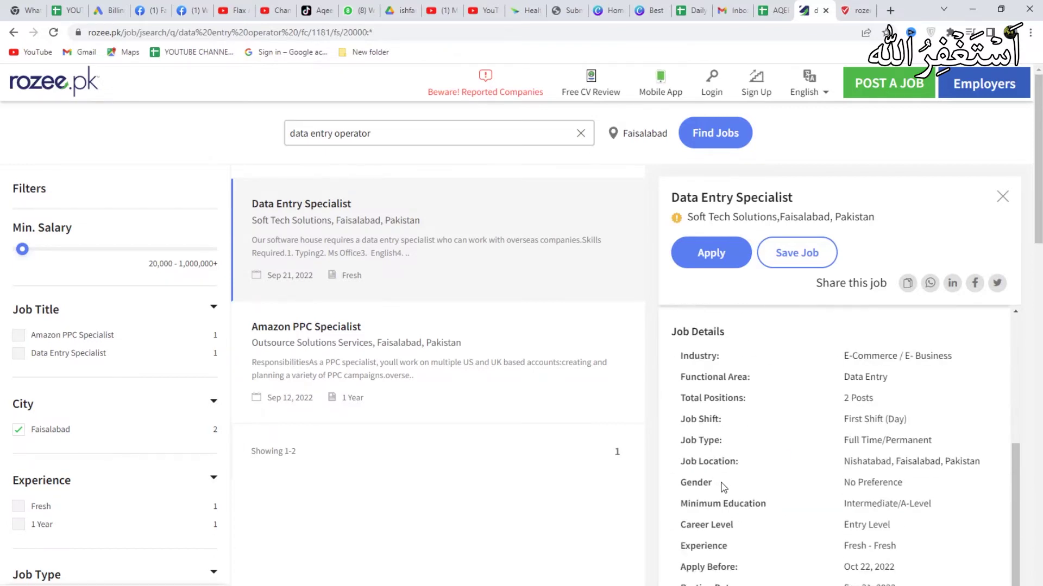
{"action": "scroll", "coordinate": [722, 486], "scroll_direction": "up", "scroll_amount": 3}
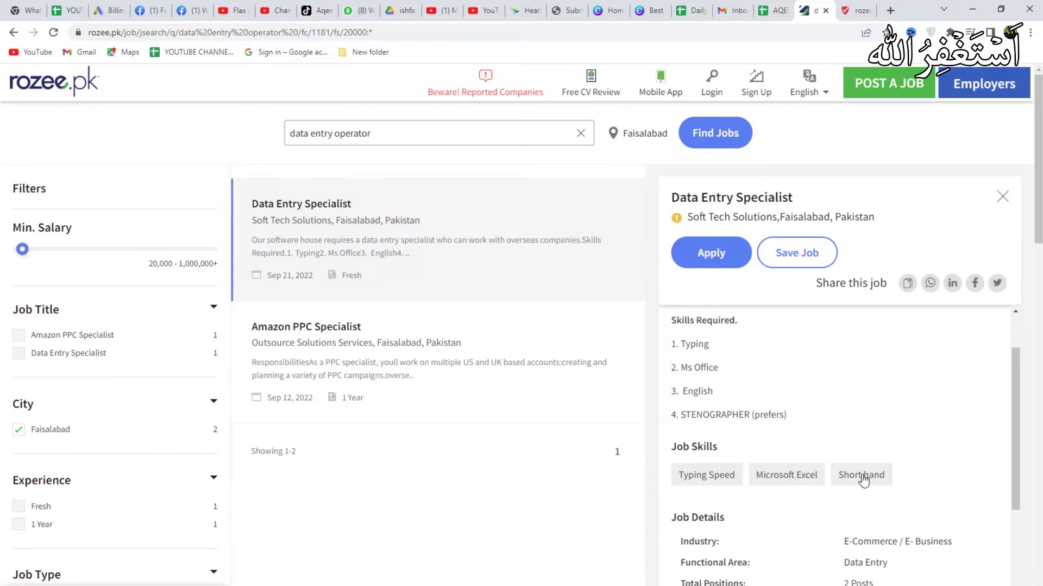
{"action": "scroll", "coordinate": [1018, 443], "scroll_direction": "down", "scroll_amount": 1}
{"action": "left_click_drag", "start_coordinate": [1018, 443], "coordinate": [1011, 518]}
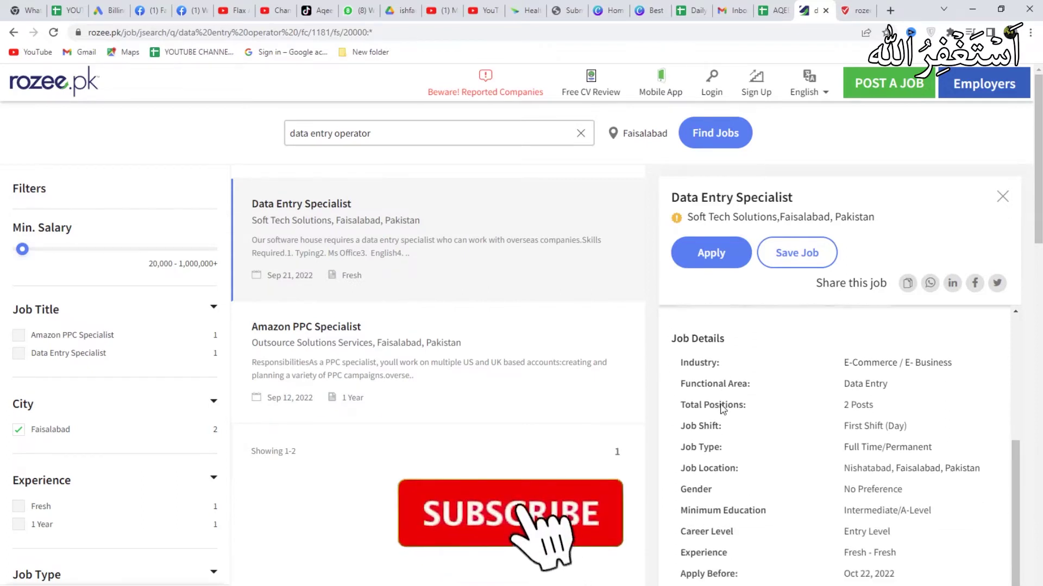
{"action": "scroll", "coordinate": [722, 410], "scroll_direction": "down", "scroll_amount": 1}
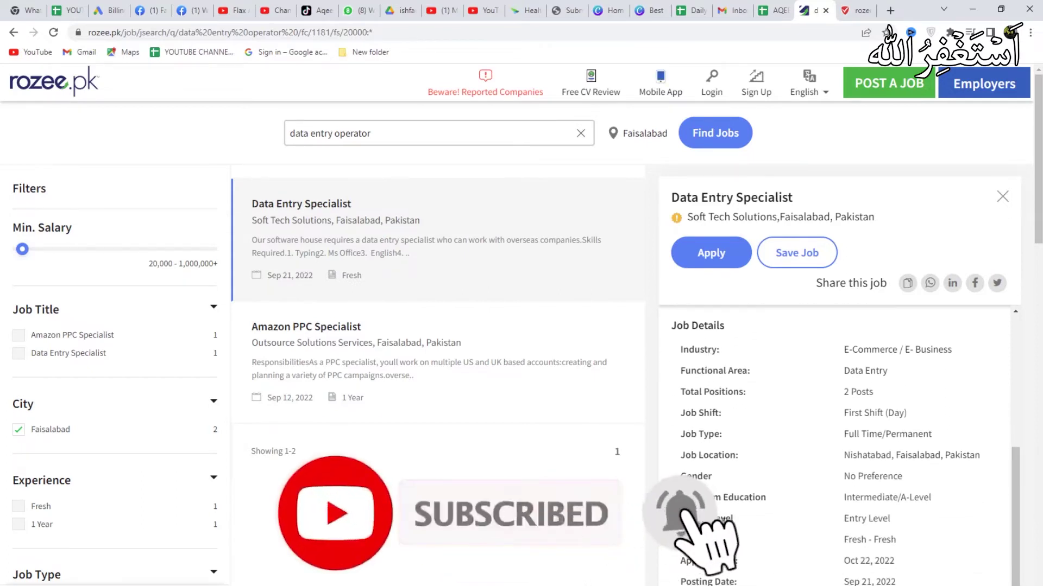
{"action": "scroll", "coordinate": [903, 496], "scroll_direction": "down", "scroll_amount": 5}
{"action": "scroll", "coordinate": [941, 498], "scroll_direction": "down", "scroll_amount": 3}
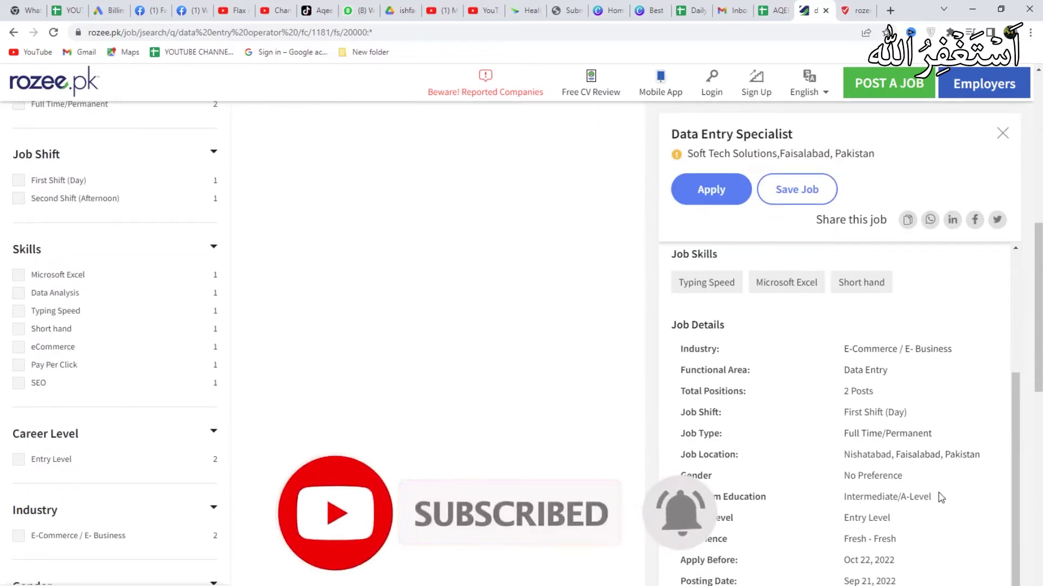
{"action": "scroll", "coordinate": [941, 498], "scroll_direction": "up", "scroll_amount": 4}
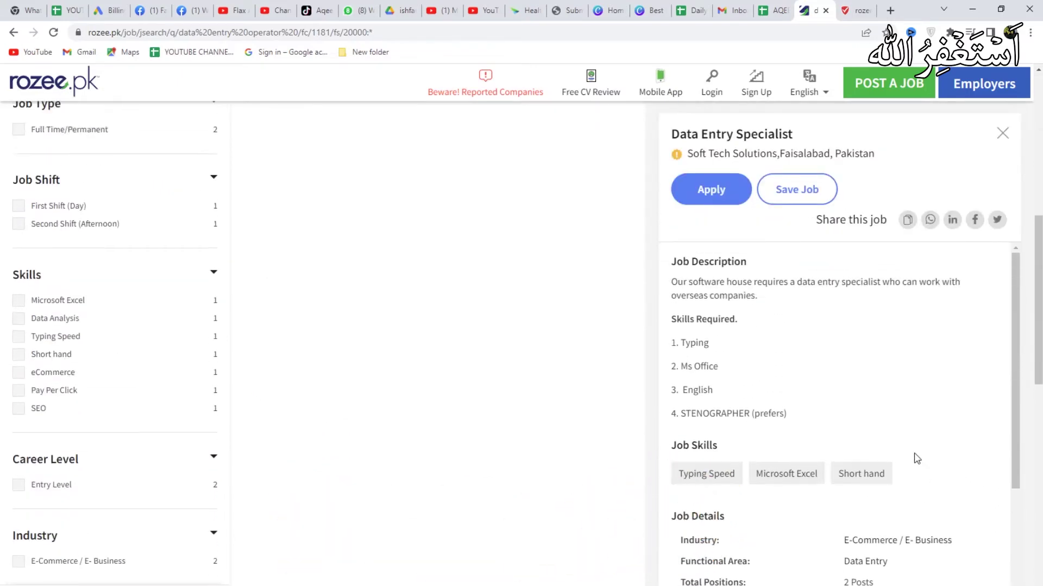
{"action": "scroll", "coordinate": [916, 460], "scroll_direction": "up", "scroll_amount": 8}
{"action": "left_click_drag", "start_coordinate": [1021, 406], "coordinate": [1021, 260]}
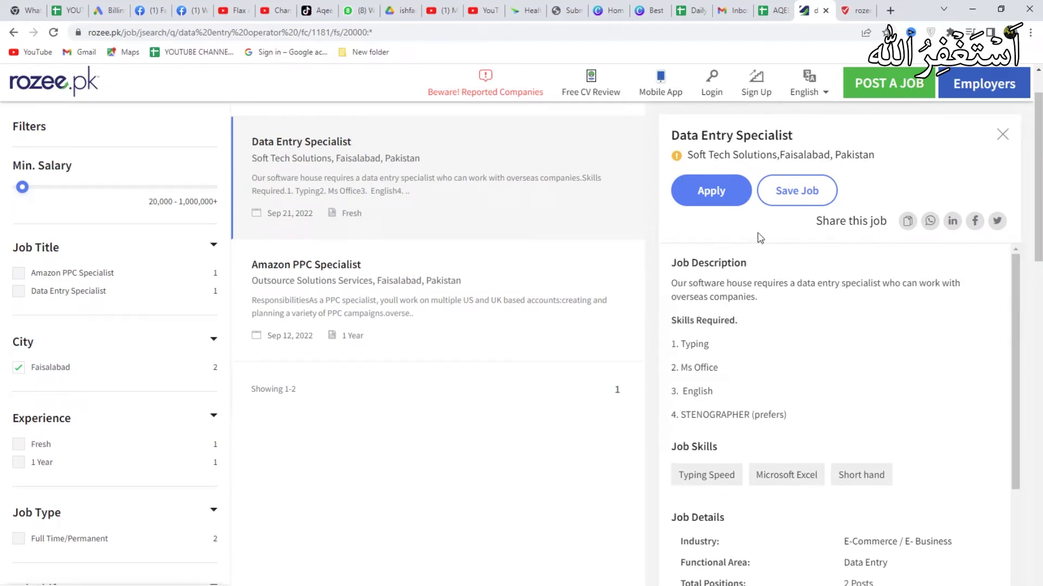
- Start applying for the Data Entry Specialist job, open the account sign-up form, and inspect its name and email fields
{"action": "left_click", "coordinate": [716, 191]}
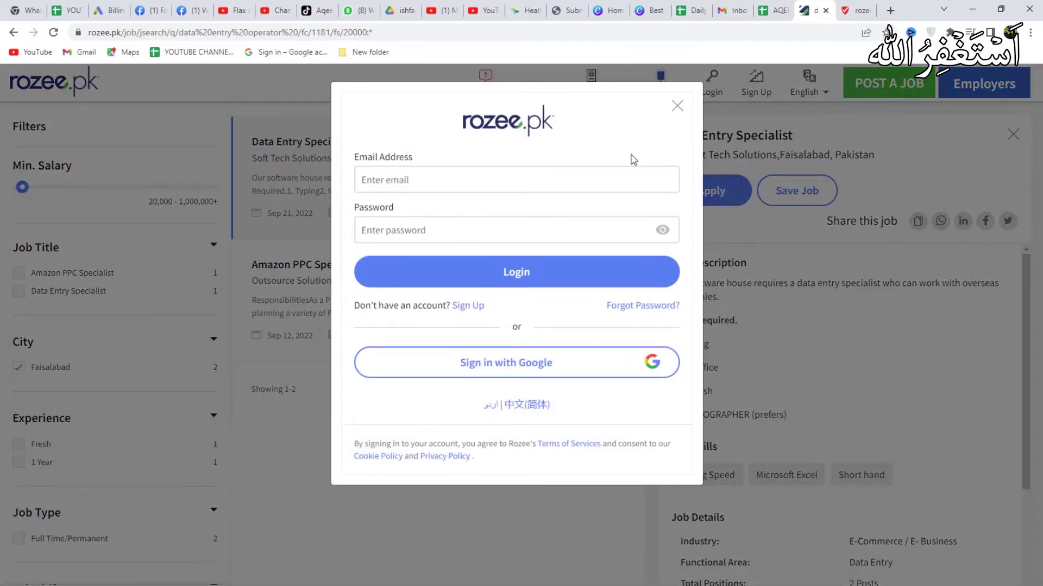
{"action": "left_click", "coordinate": [467, 305]}
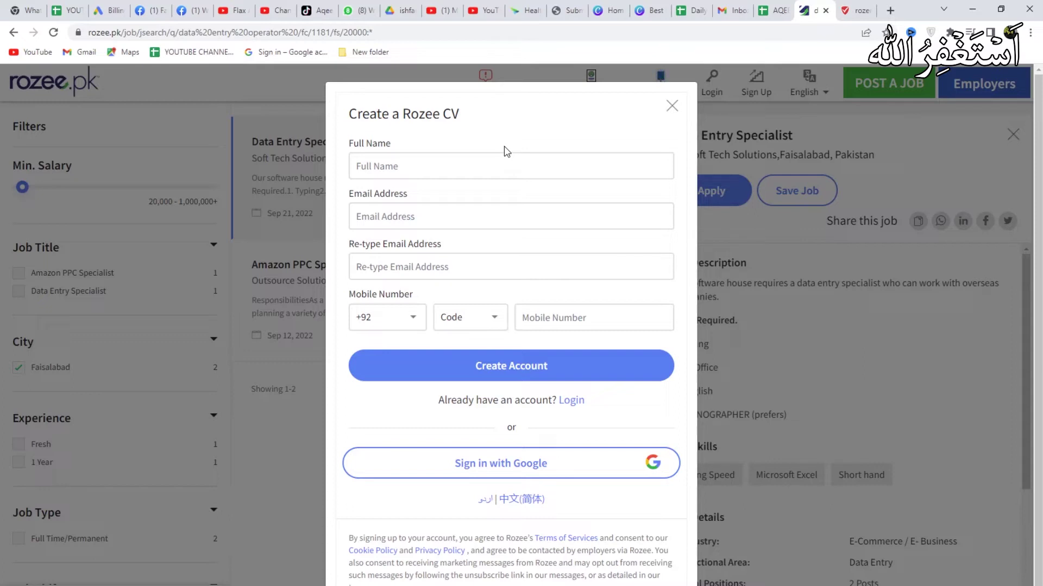
{"action": "left_click", "coordinate": [451, 169]}
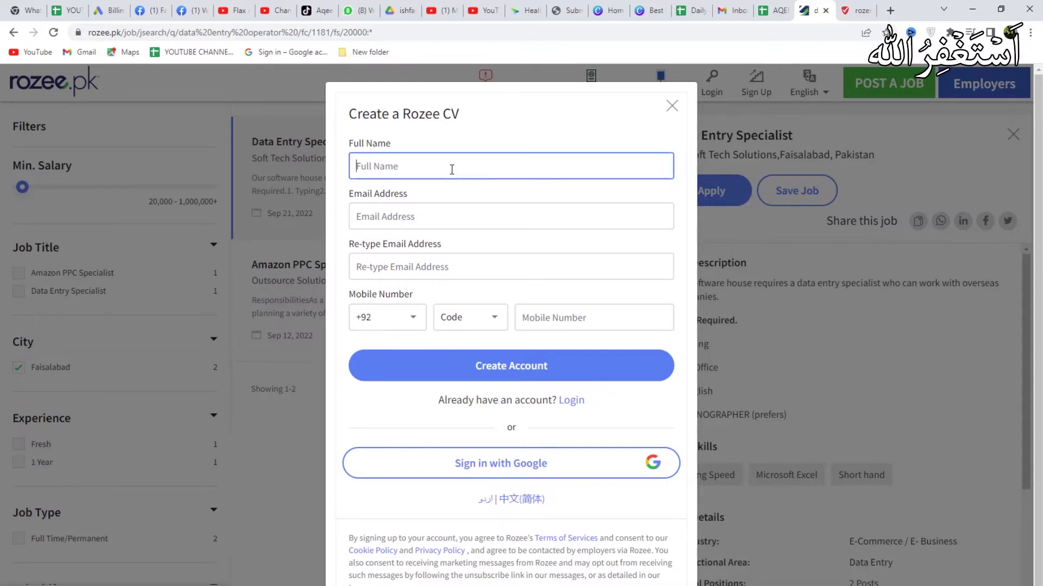
{"action": "left_click", "coordinate": [433, 225]}
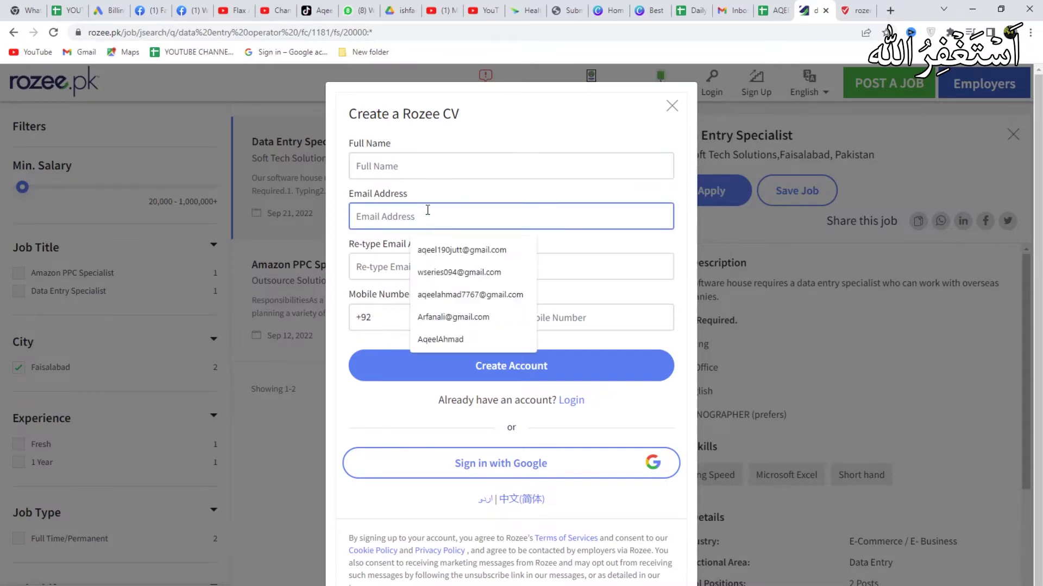
{"action": "left_click", "coordinate": [373, 267]}
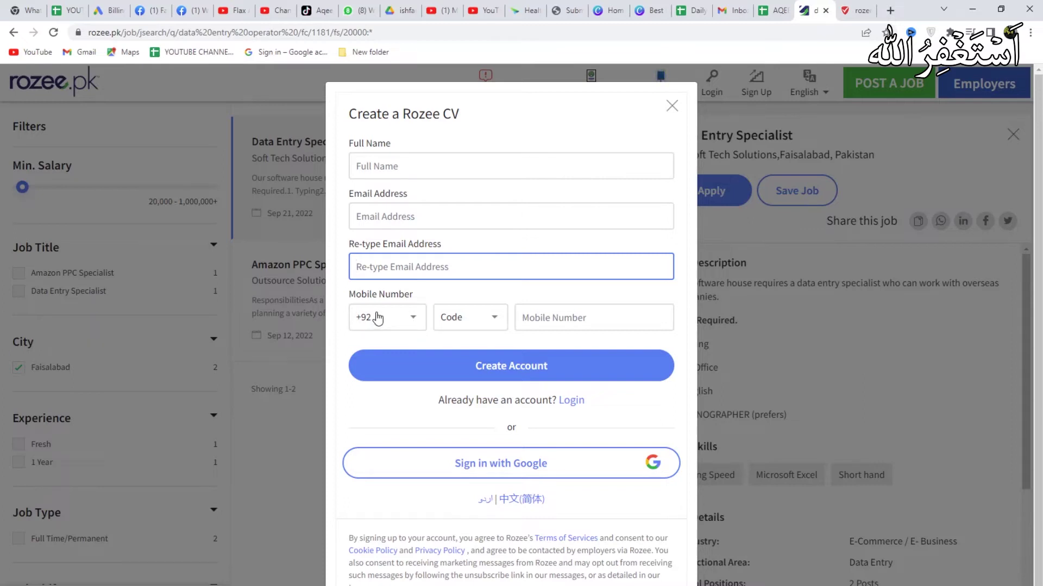
- Inspect the country code, network code and mobile number fields of the sign-up form, and close the form without registering
{"action": "left_click", "coordinate": [413, 317]}
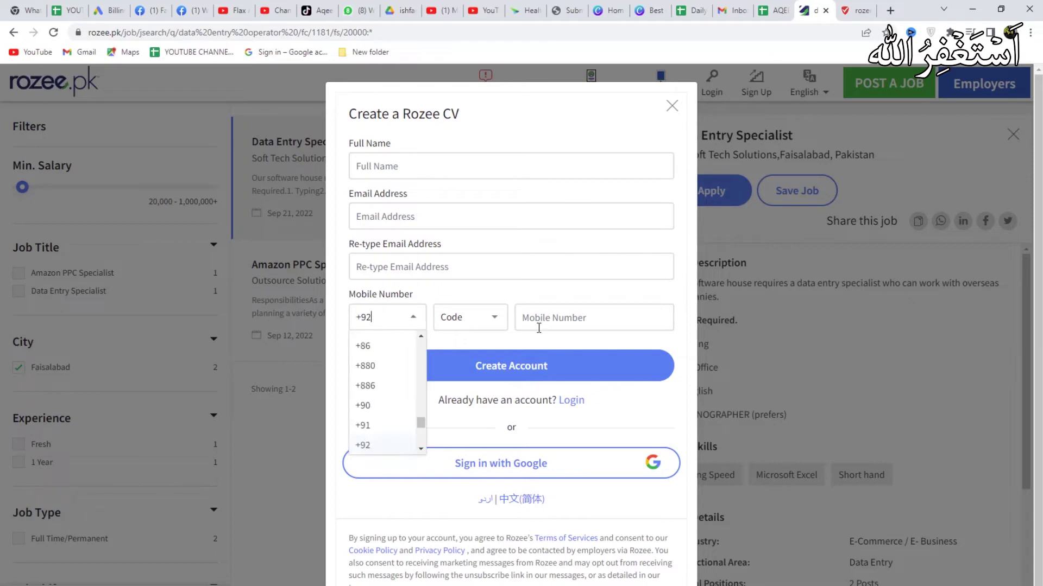
{"action": "left_click", "coordinate": [494, 319]}
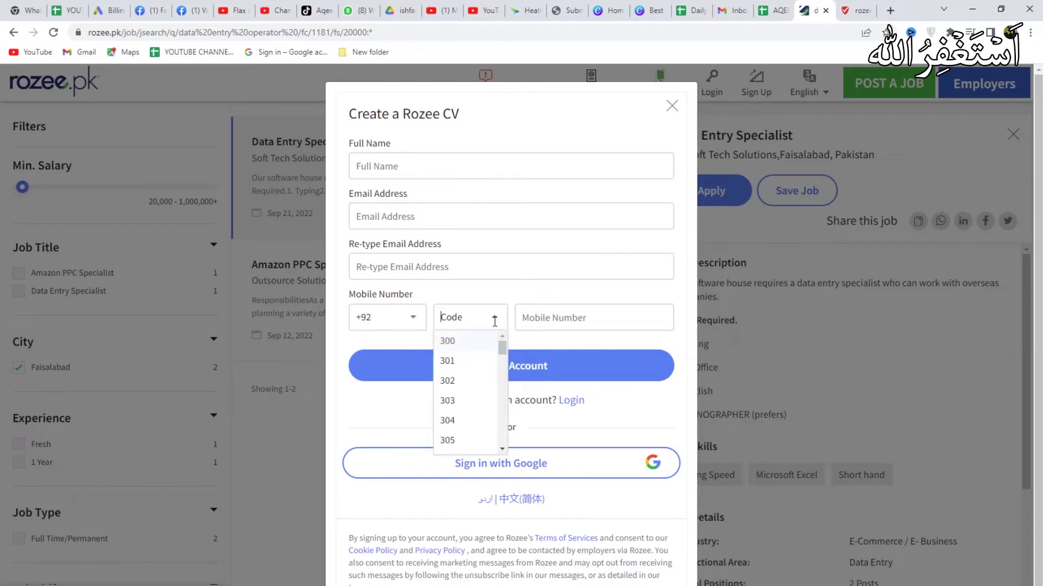
{"action": "mouse_move", "coordinate": [503, 347]}
{"action": "left_mouse_down"}
{"action": "mouse_move", "coordinate": [505, 449]}
{"action": "mouse_move", "coordinate": [512, 341]}
{"action": "left_mouse_up"}
{"action": "left_click", "coordinate": [497, 295]}
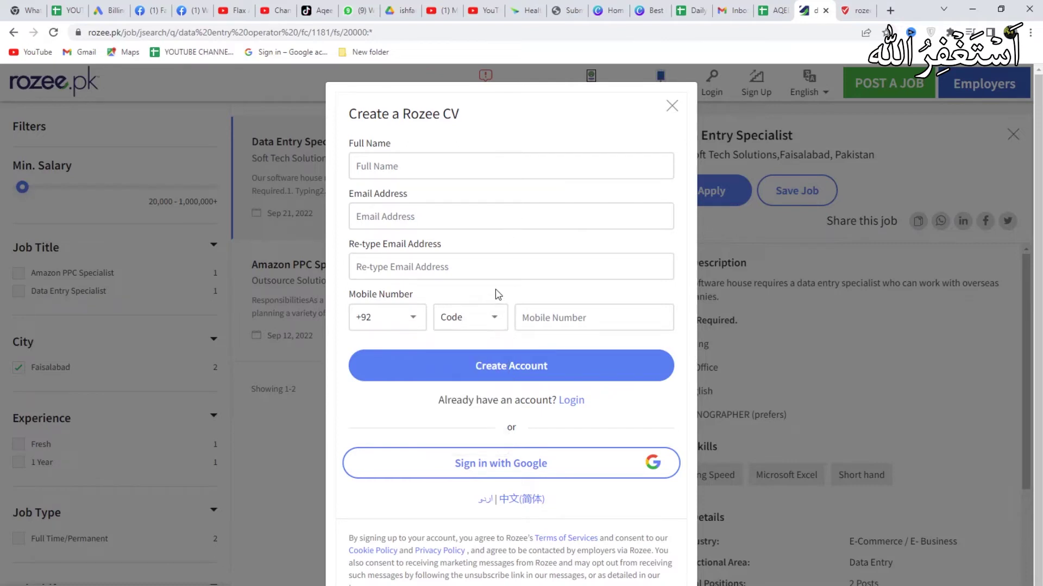
{"action": "left_click", "coordinate": [498, 324]}
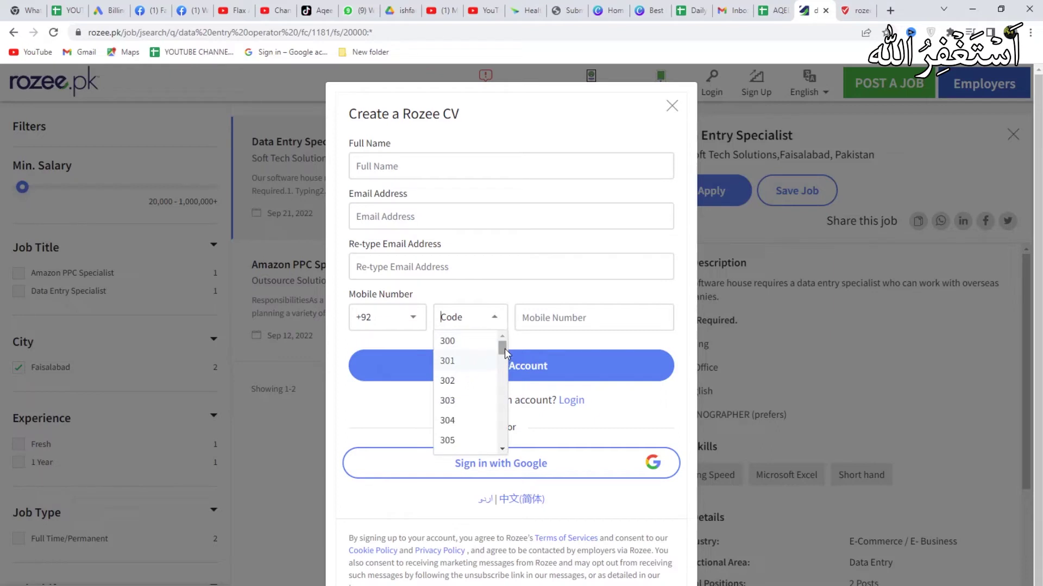
{"action": "left_click_drag", "start_coordinate": [503, 349], "coordinate": [507, 343]}
{"action": "left_click", "coordinate": [579, 320]}
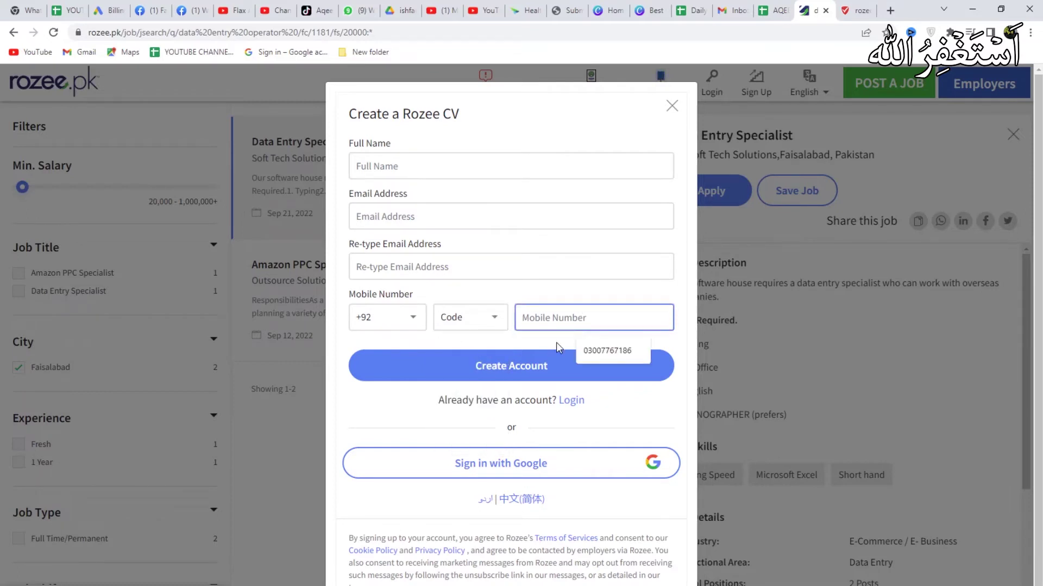
{"action": "left_click", "coordinate": [433, 344]}
{"action": "scroll", "coordinate": [418, 356], "scroll_direction": "down", "scroll_amount": 1}
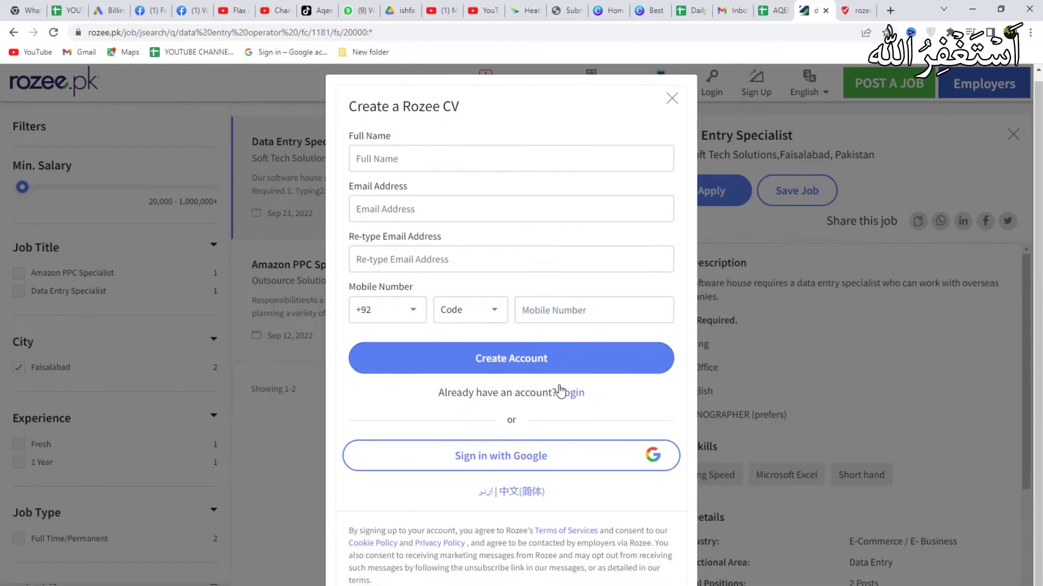
{"action": "scroll", "coordinate": [564, 375], "scroll_direction": "up", "scroll_amount": 1}
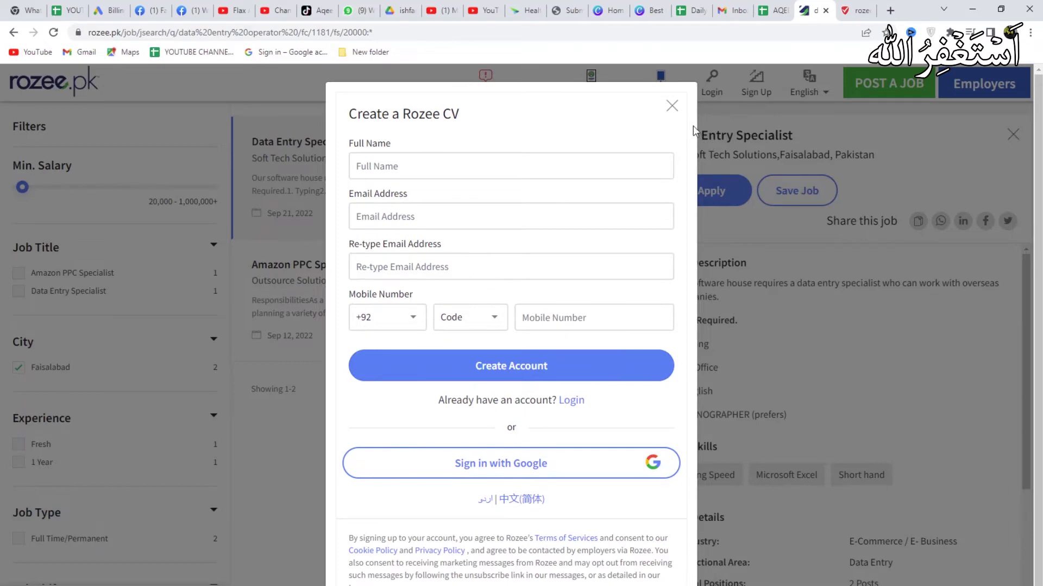
{"action": "left_click", "coordinate": [673, 107]}
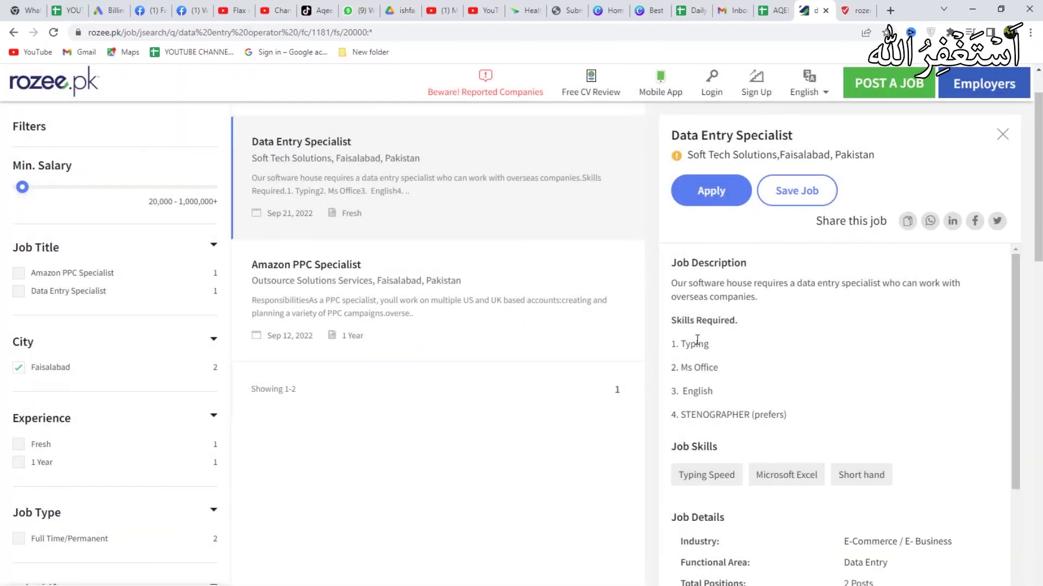
- Open the Free CV Review page and look over its CV upload section
{"action": "left_click", "coordinate": [602, 98]}
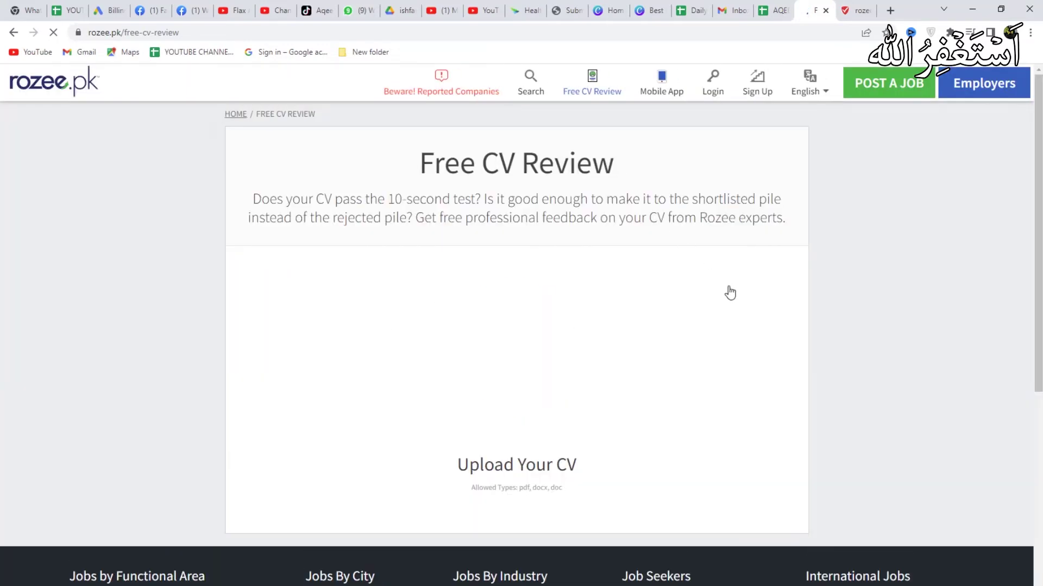
{"action": "scroll", "coordinate": [738, 293], "scroll_direction": "down", "scroll_amount": 2}
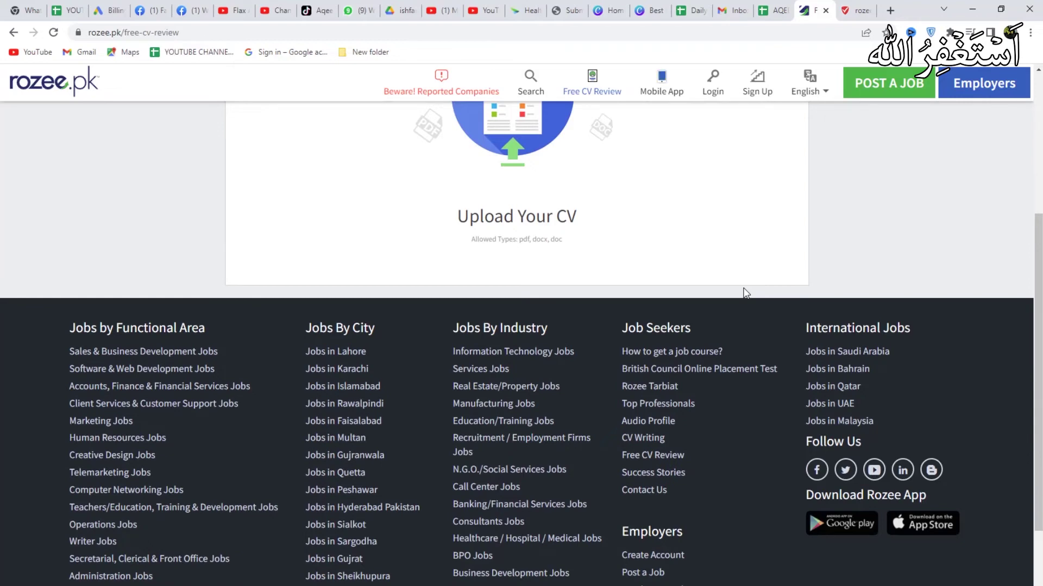
{"action": "scroll", "coordinate": [746, 293], "scroll_direction": "up", "scroll_amount": 4}
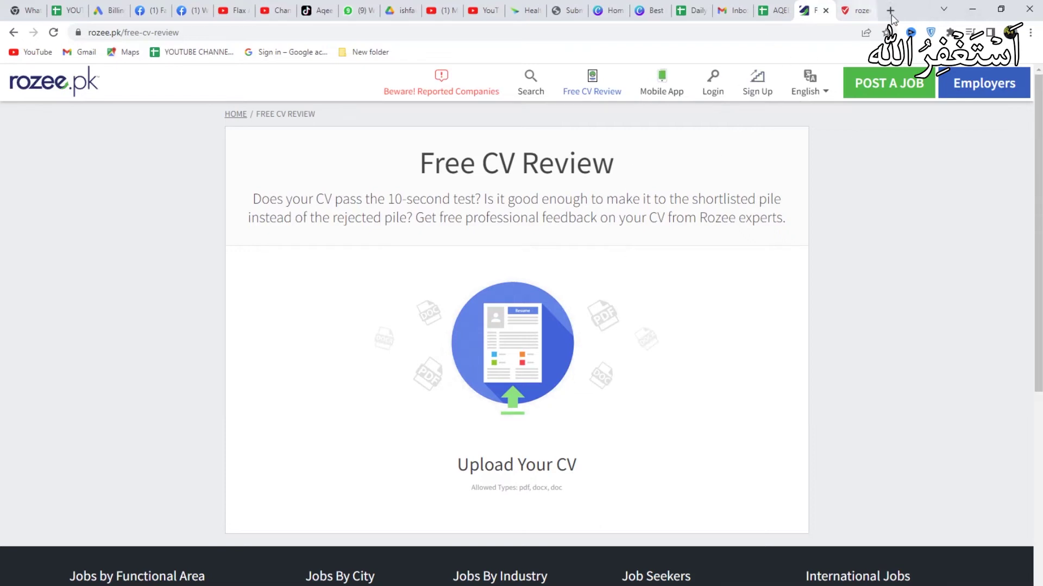
- Switch to Canva and search its templates for "resumes"
{"action": "left_click", "coordinate": [610, 11]}
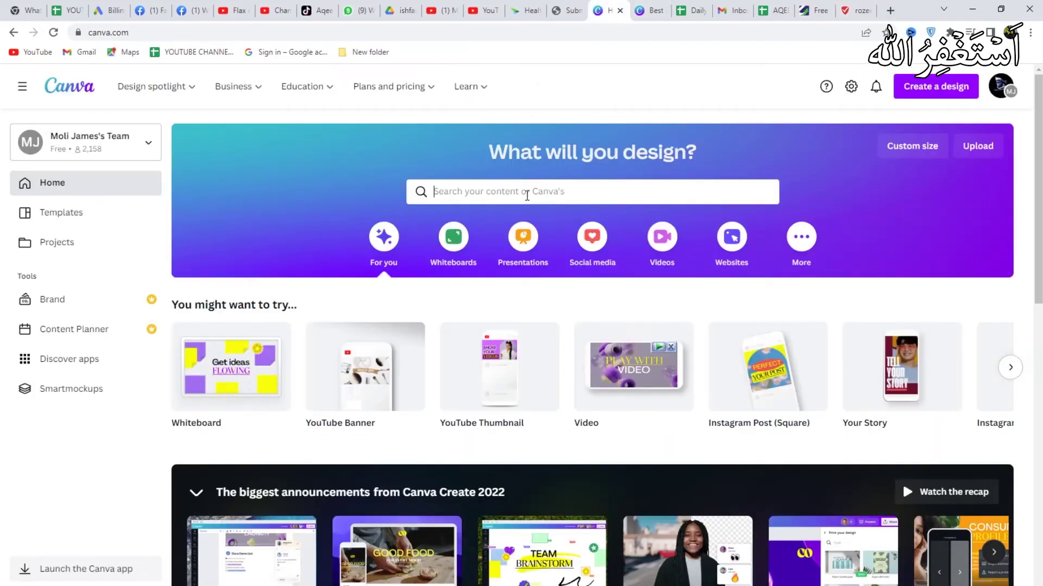
{"action": "left_click", "coordinate": [526, 192]}
{"action": "type", "text": "resu"}
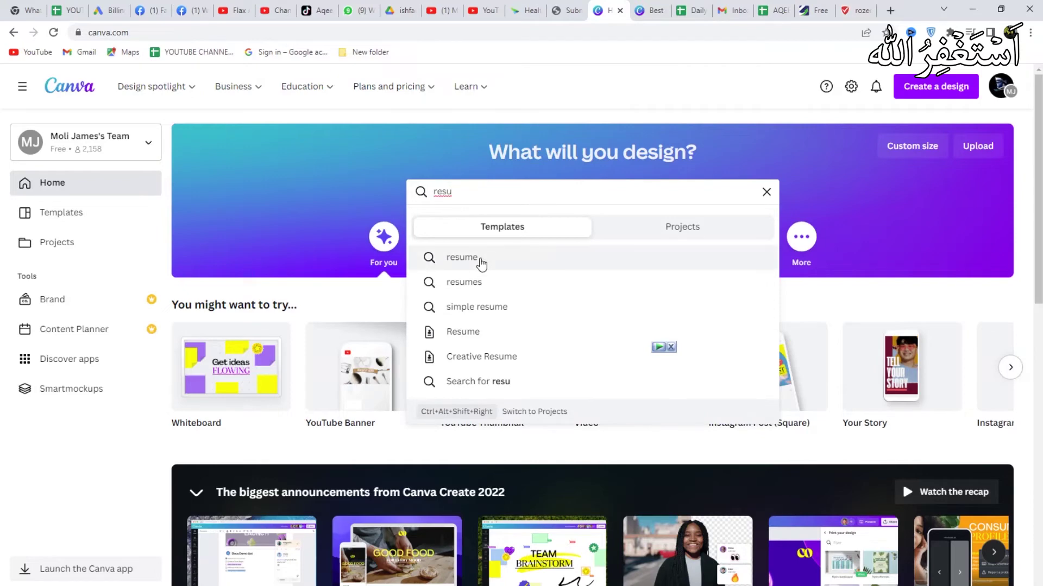
{"action": "left_click", "coordinate": [473, 282]}
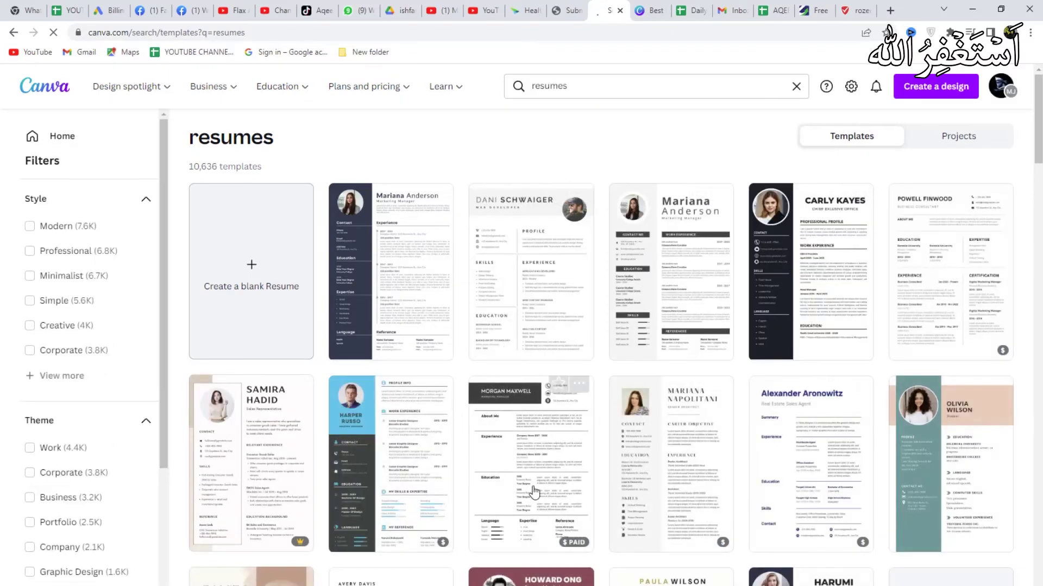
- Browse the resume templates and open the Minimalist CV Resume with the grey sidebar and round photo for editing
{"action": "scroll", "coordinate": [598, 454], "scroll_direction": "down", "scroll_amount": 2}
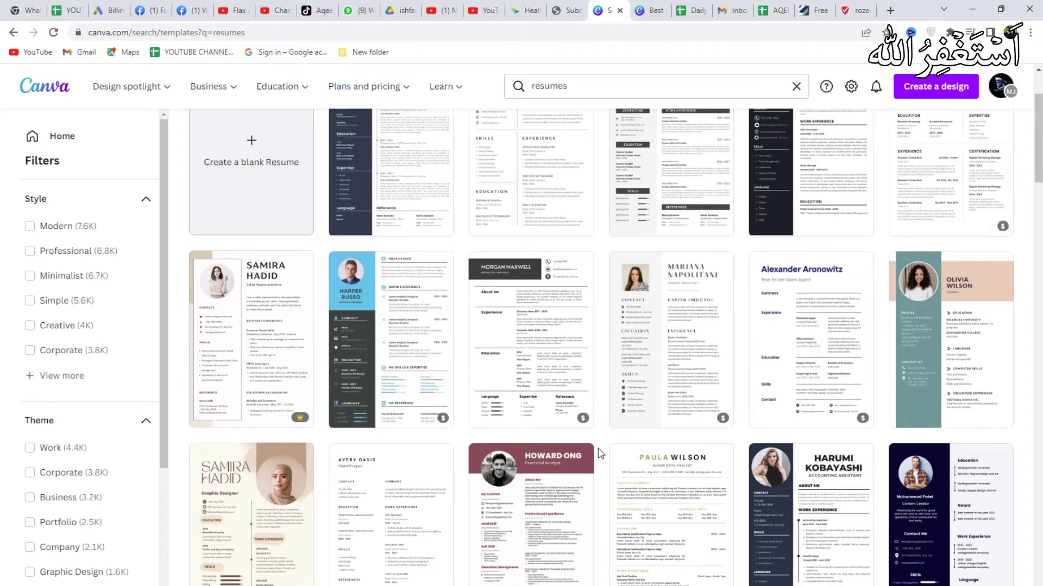
{"action": "scroll", "coordinate": [598, 452], "scroll_direction": "up", "scroll_amount": 2}
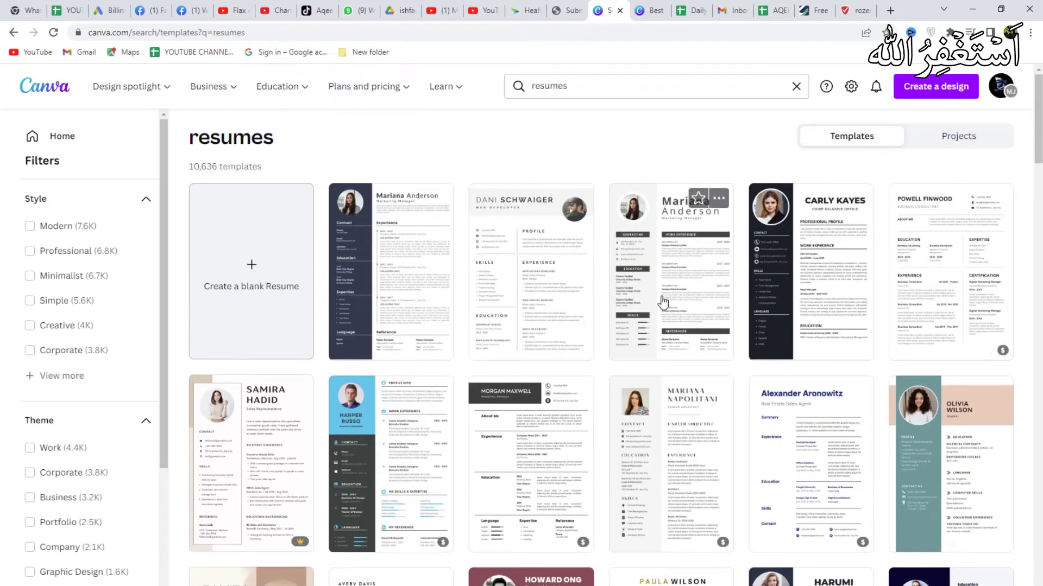
{"action": "scroll", "coordinate": [717, 296], "scroll_direction": "down", "scroll_amount": 2}
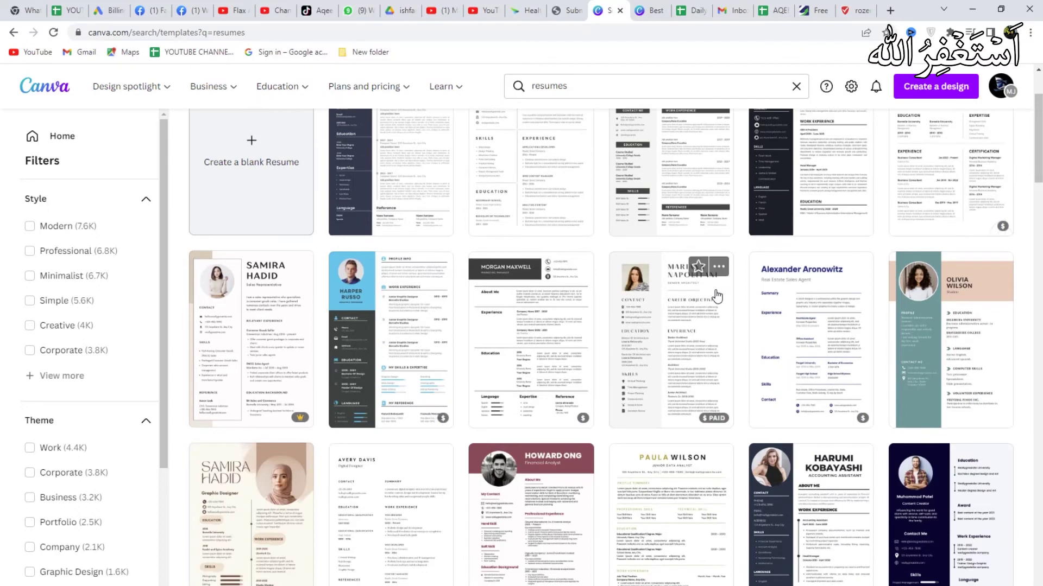
{"action": "scroll", "coordinate": [717, 296], "scroll_direction": "up", "scroll_amount": 2}
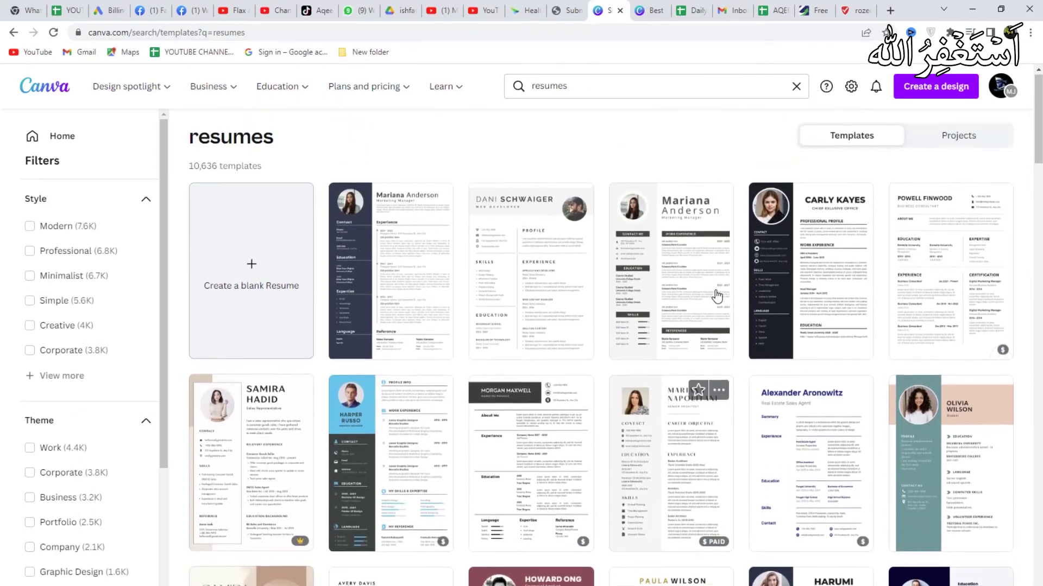
{"action": "left_click", "coordinate": [675, 268]}
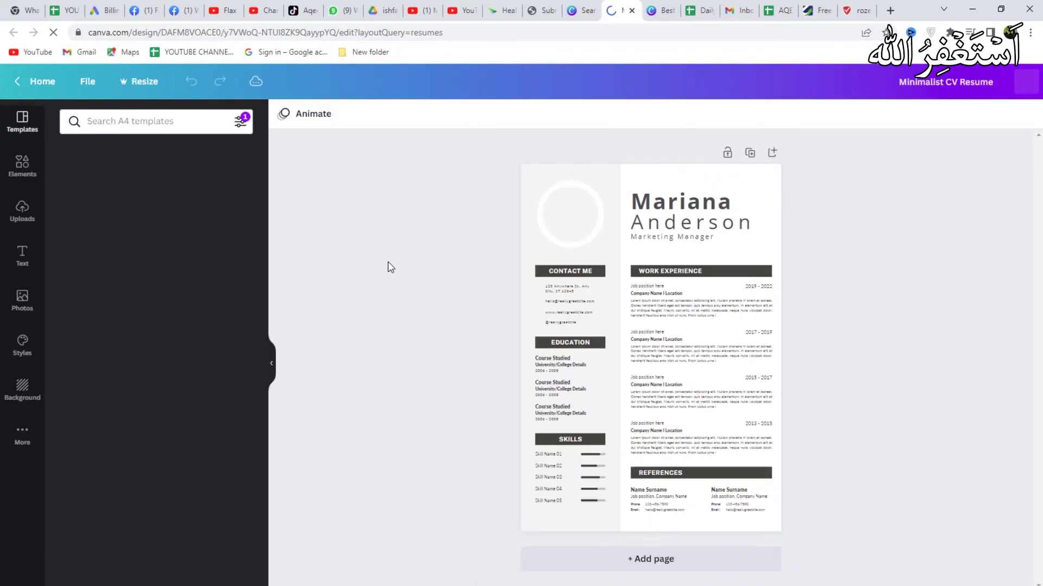
- Check the profile photo's crop frame, and delete the description text of the first job under Work Experience
{"action": "double_click", "coordinate": [561, 217]}
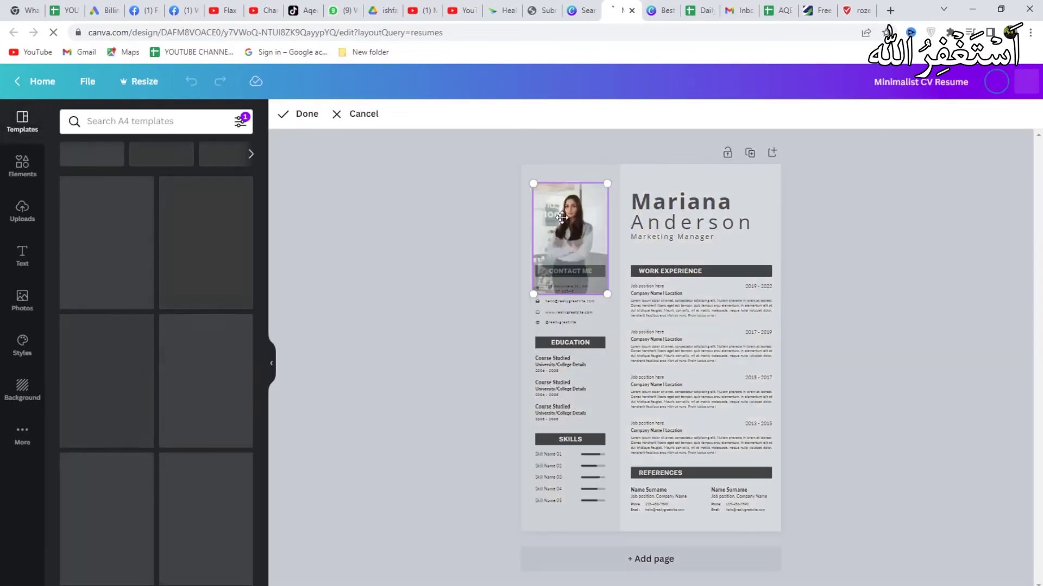
{"action": "left_click", "coordinate": [810, 283]}
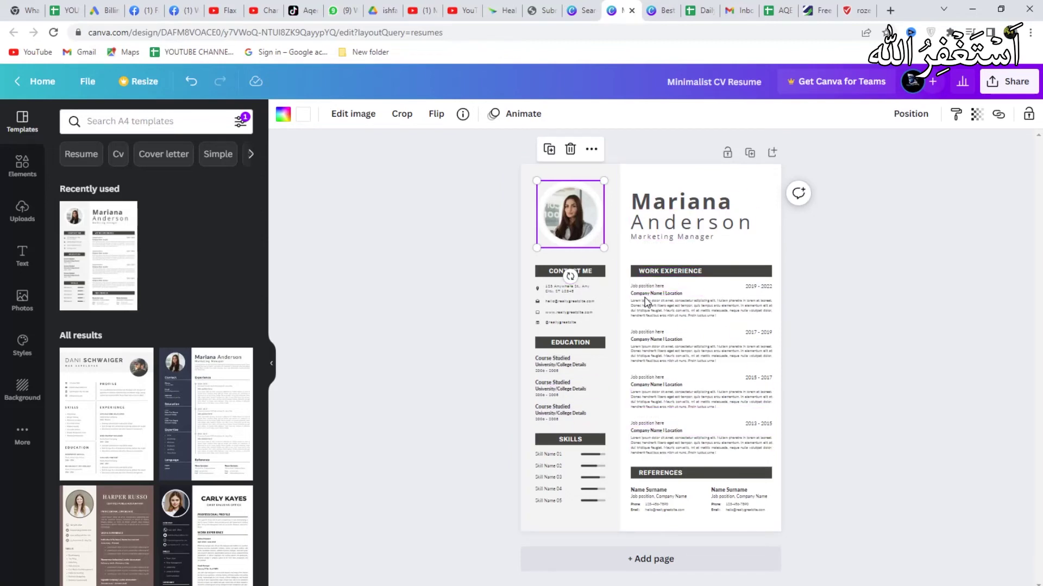
{"action": "double_click", "coordinate": [662, 306]}
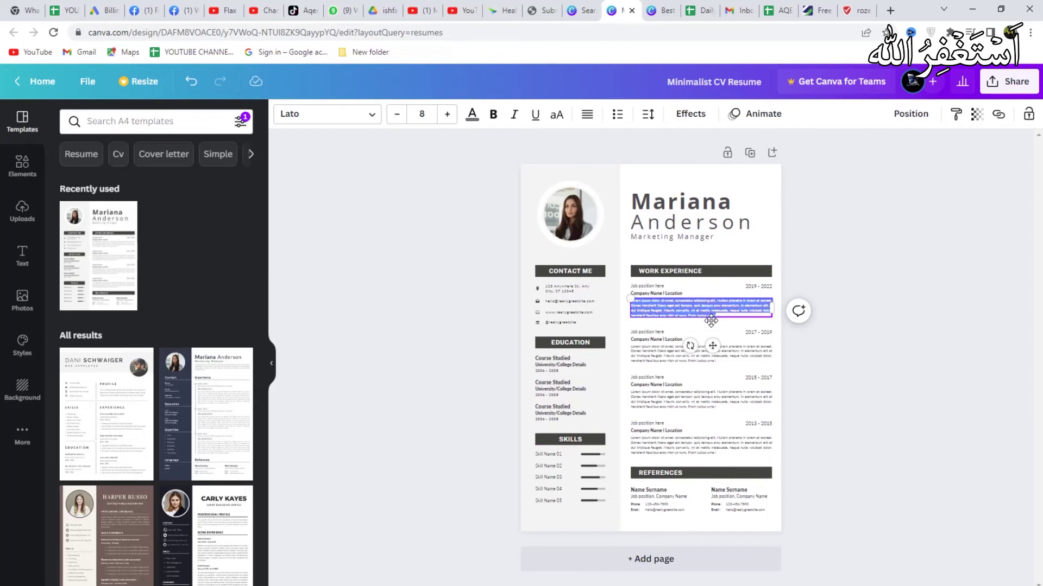
{"action": "key", "text": "BackSpace"}
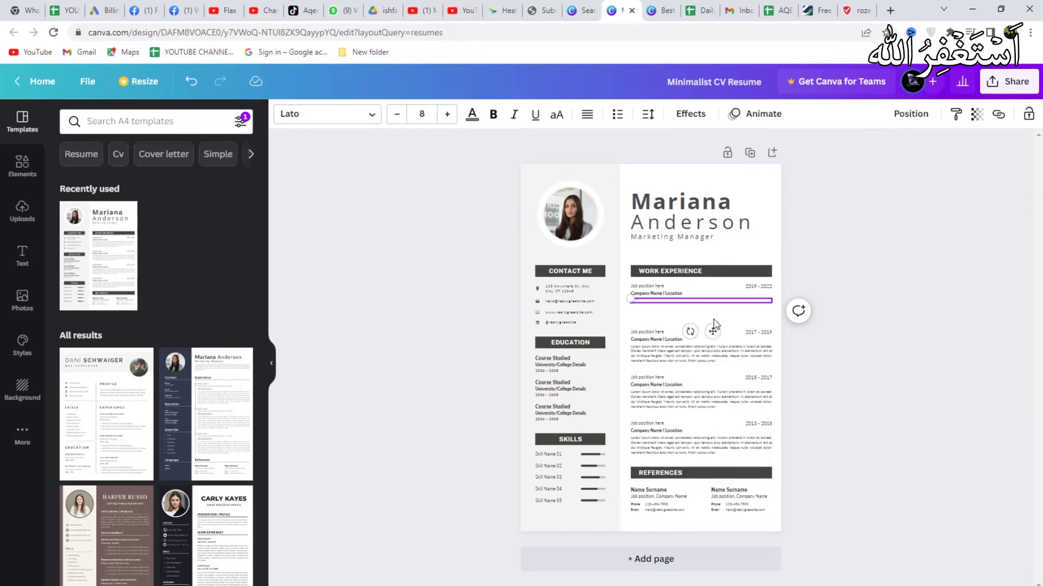
{"action": "left_click", "coordinate": [837, 292]}
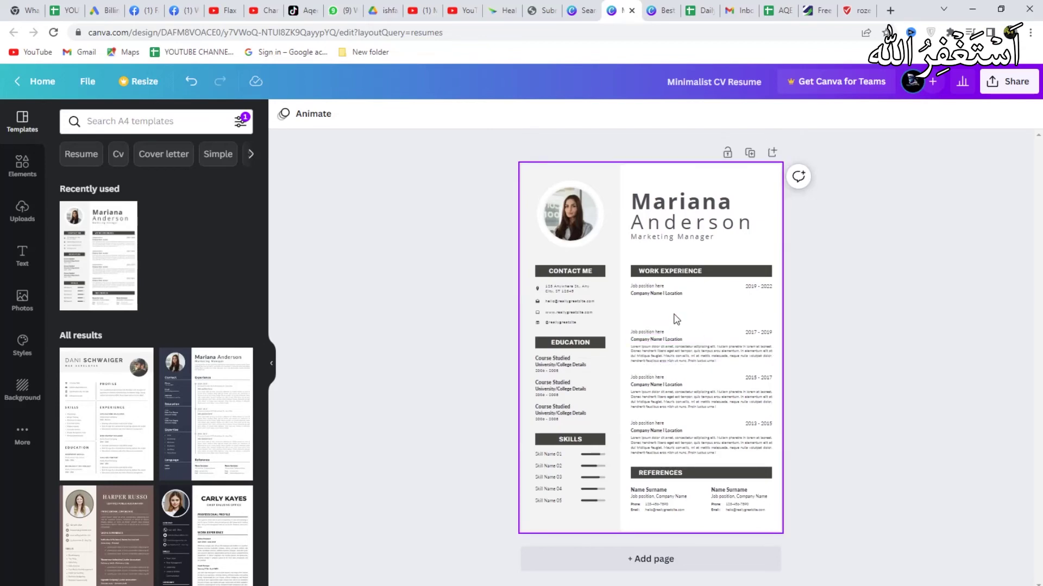
- Look over the resume's sharing and download options without using them, and switch back to rozee.pk's Free CV Review page
{"action": "left_click", "coordinate": [1009, 85]}
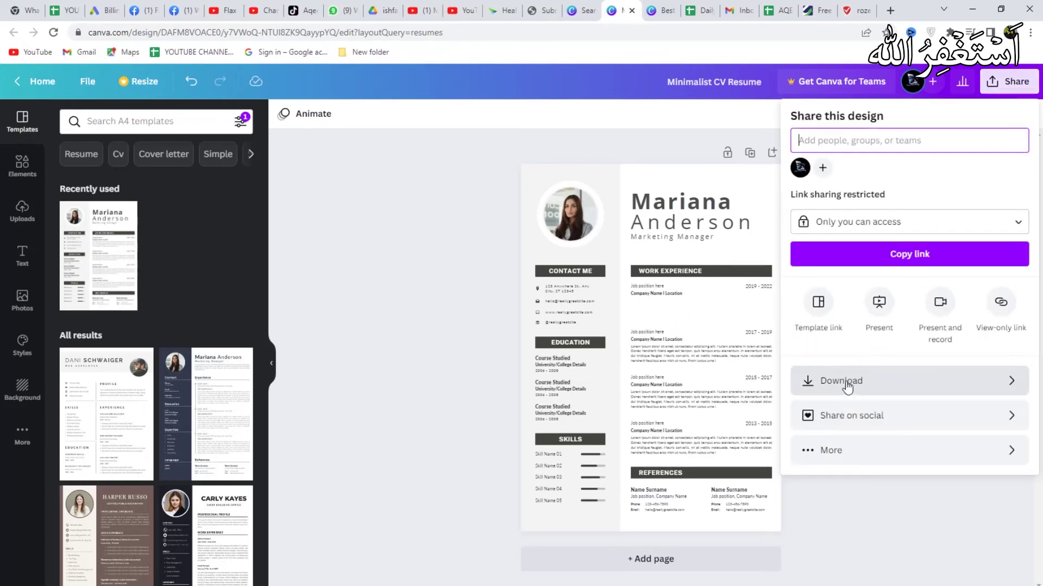
{"action": "left_click", "coordinate": [651, 168]}
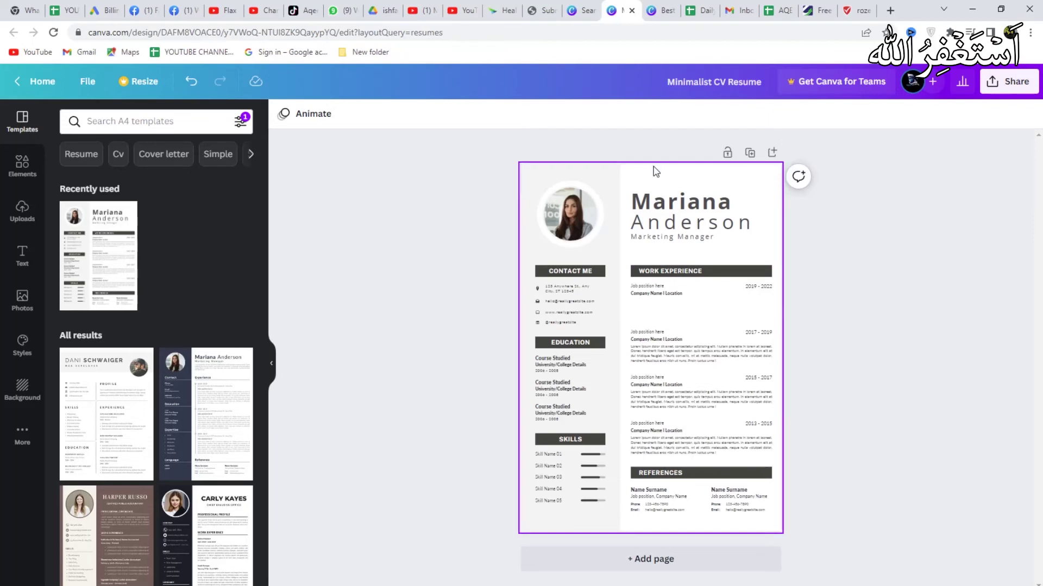
{"action": "left_click", "coordinate": [818, 10]}
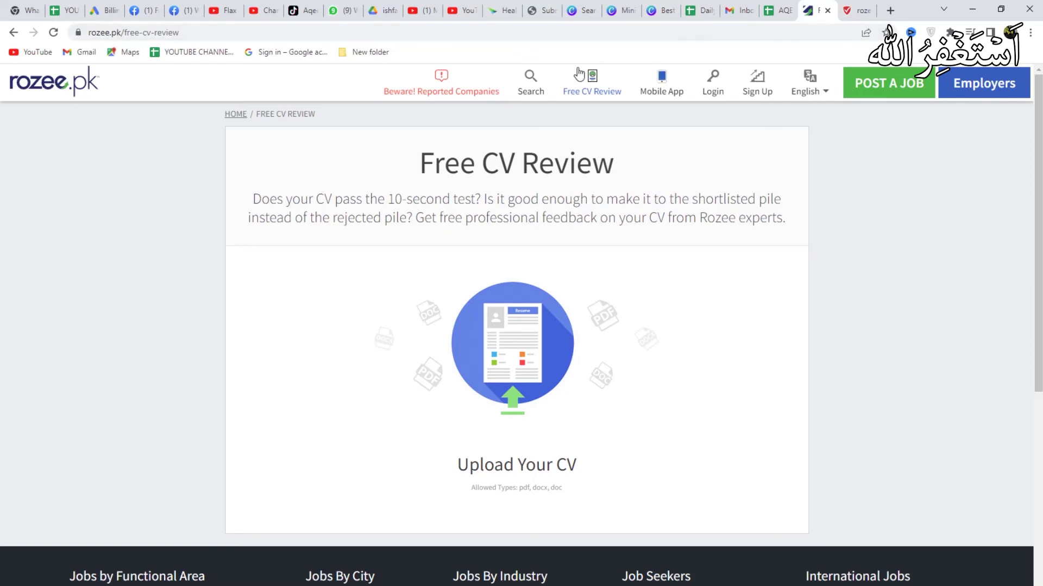
- Return to the rozee.pk homepage and inspect the job search's title, city and minimum salary fields without searching
{"action": "left_click", "coordinate": [14, 32]}
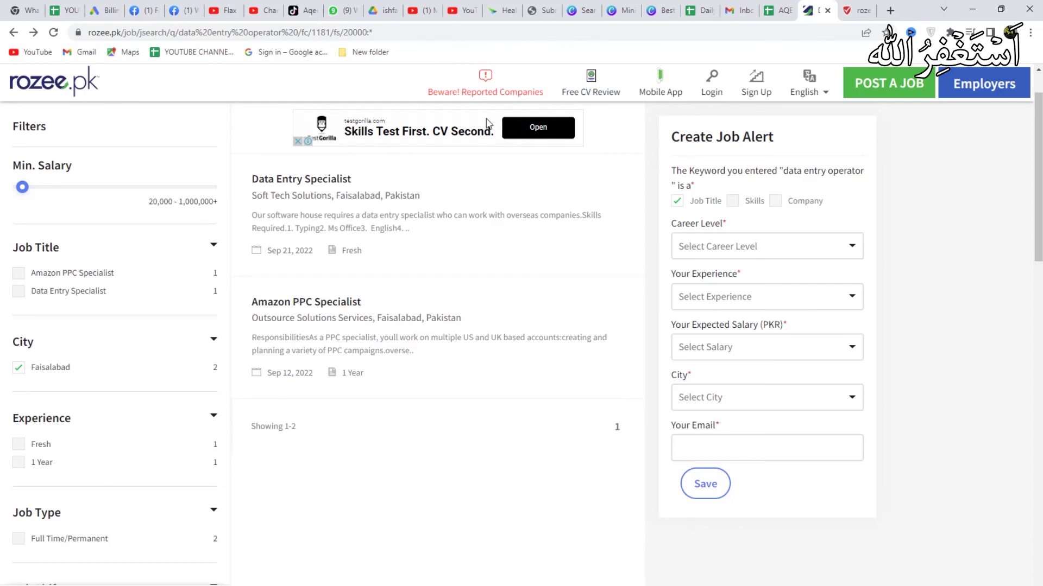
{"action": "left_click", "coordinate": [14, 32]}
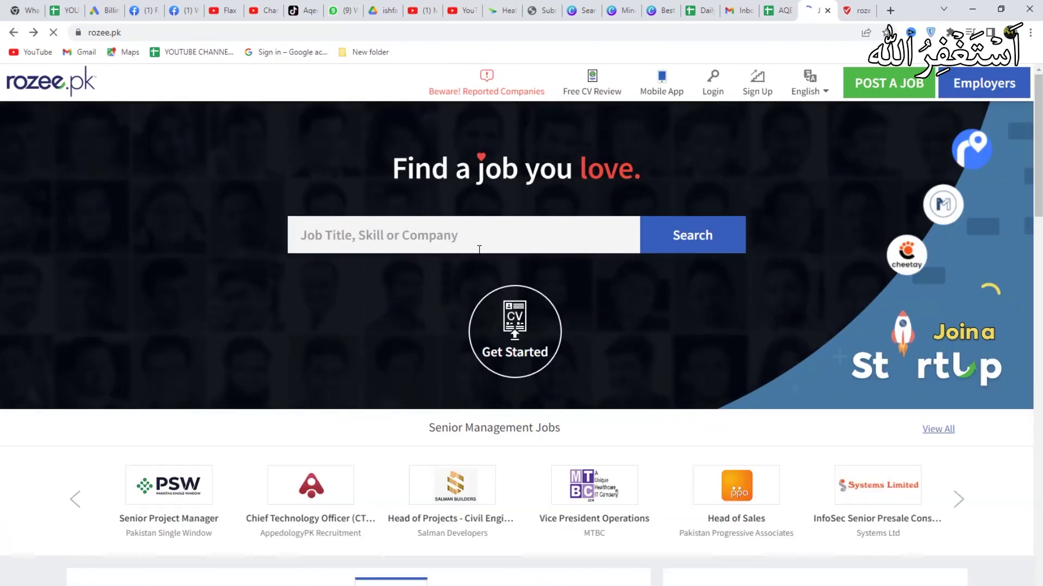
{"action": "left_click", "coordinate": [478, 245]}
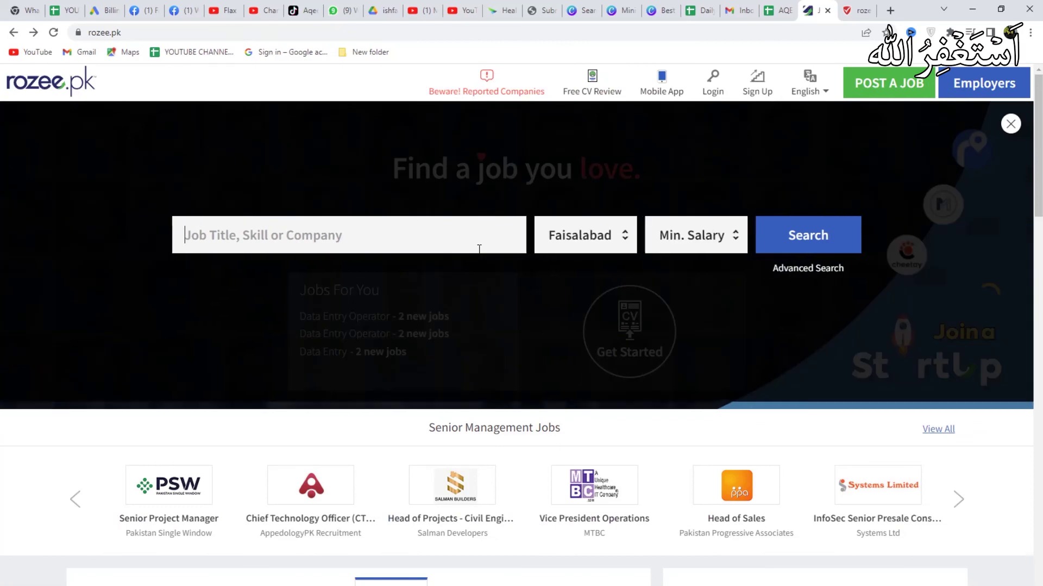
{"action": "left_click", "coordinate": [768, 392]}
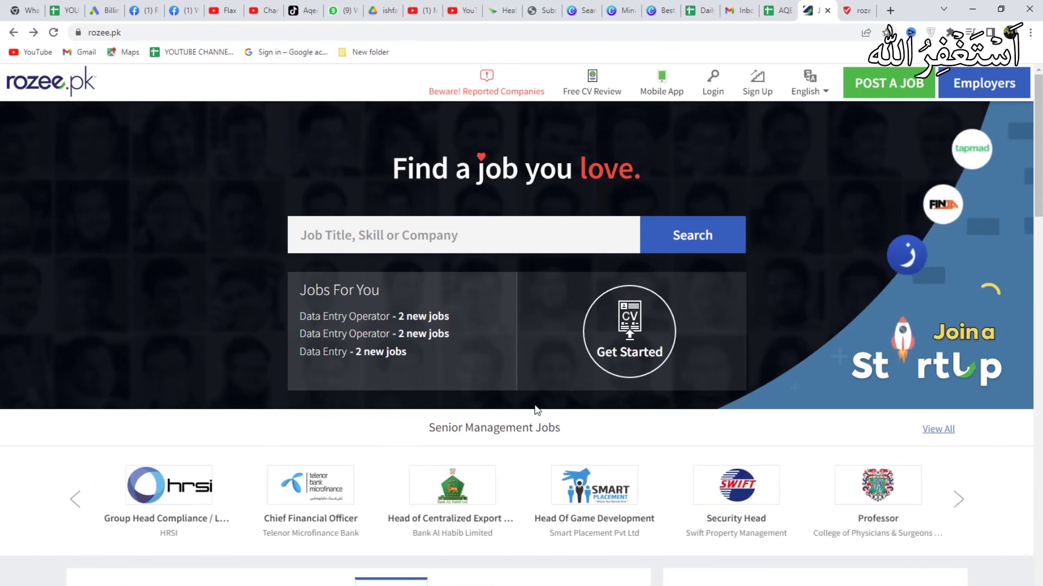
- Look through the homepage's sections, such as jobs by industry, top jobs, job categories and CV services, and return to the page's beginning
{"action": "scroll", "coordinate": [539, 411], "scroll_direction": "down", "scroll_amount": 3}
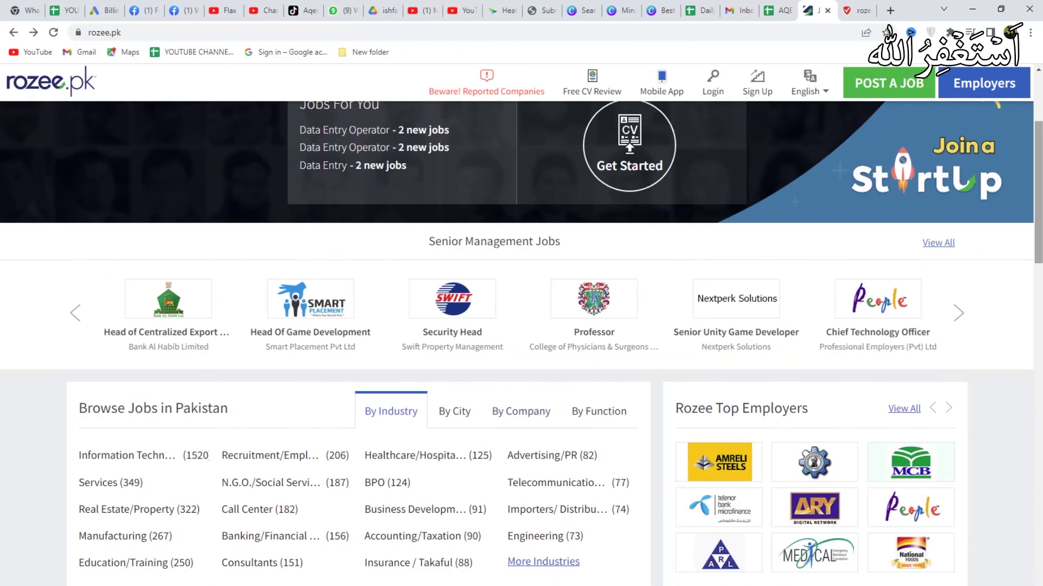
{"action": "scroll", "coordinate": [521, 326], "scroll_direction": "down", "scroll_amount": 10}
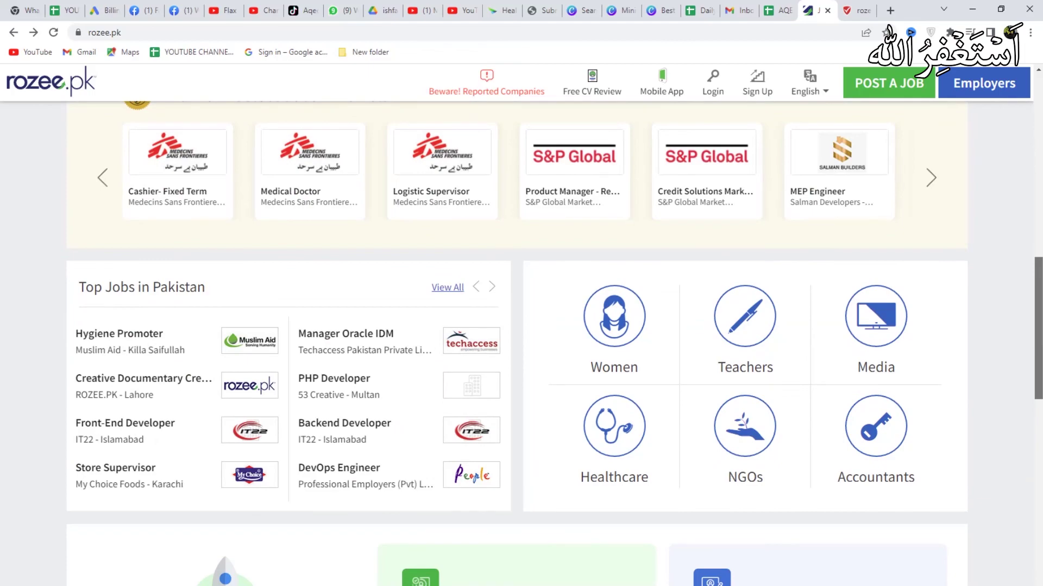
{"action": "scroll", "coordinate": [521, 326], "scroll_direction": "down", "scroll_amount": 3}
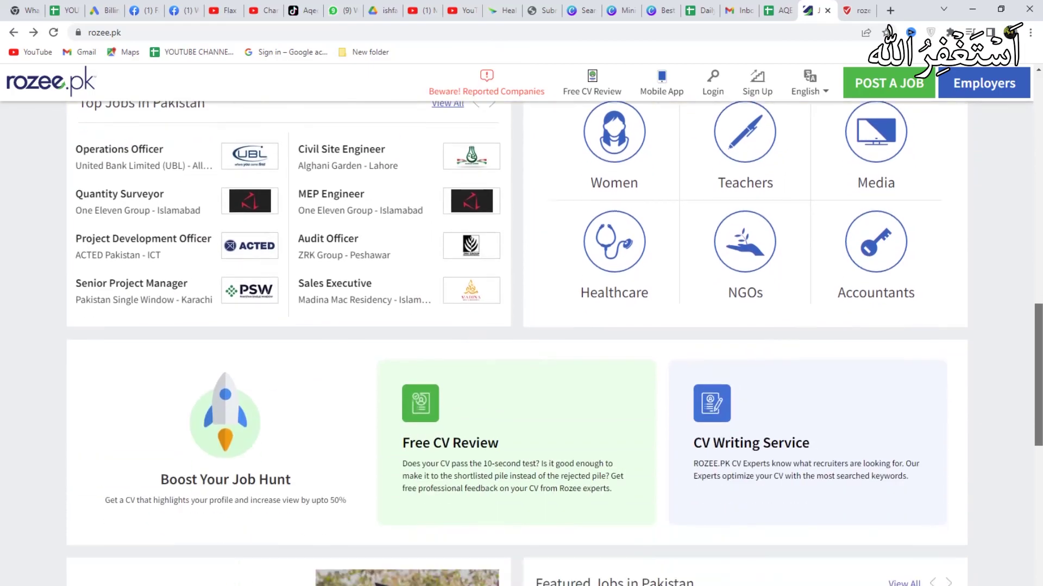
{"action": "scroll", "coordinate": [522, 326], "scroll_direction": "down", "scroll_amount": 6}
{"action": "left_click_drag", "start_coordinate": [1037, 423], "coordinate": [1034, 106]}
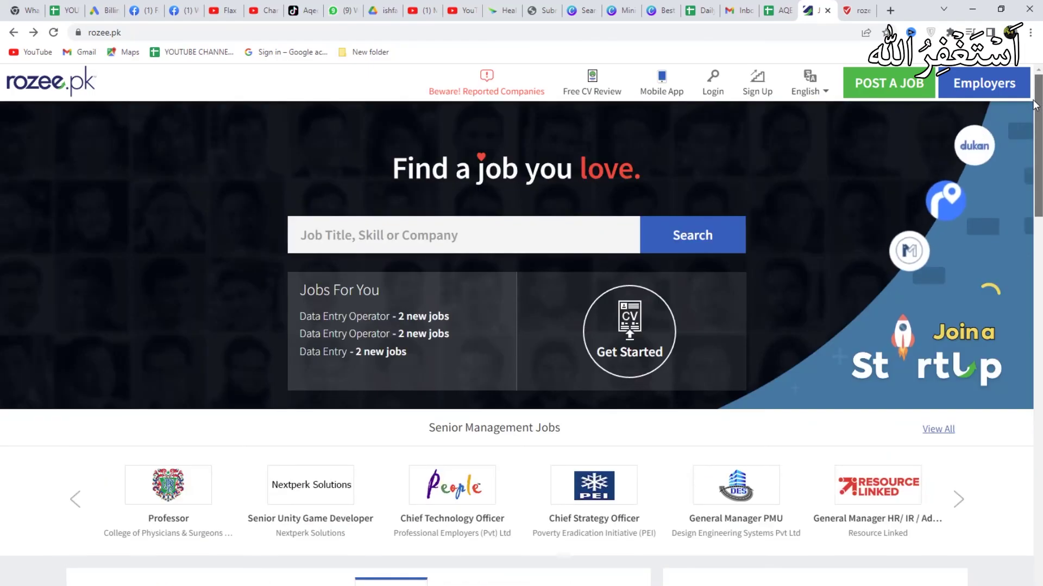